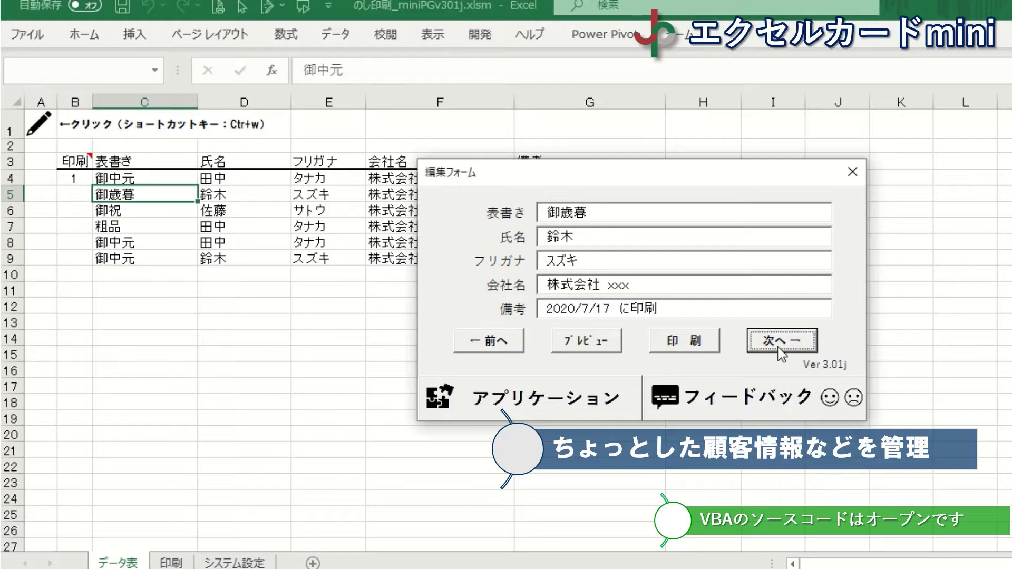
Page forward through the records in the edit form to the last entry in row 9
left_click(781, 342)
left_click(781, 342)
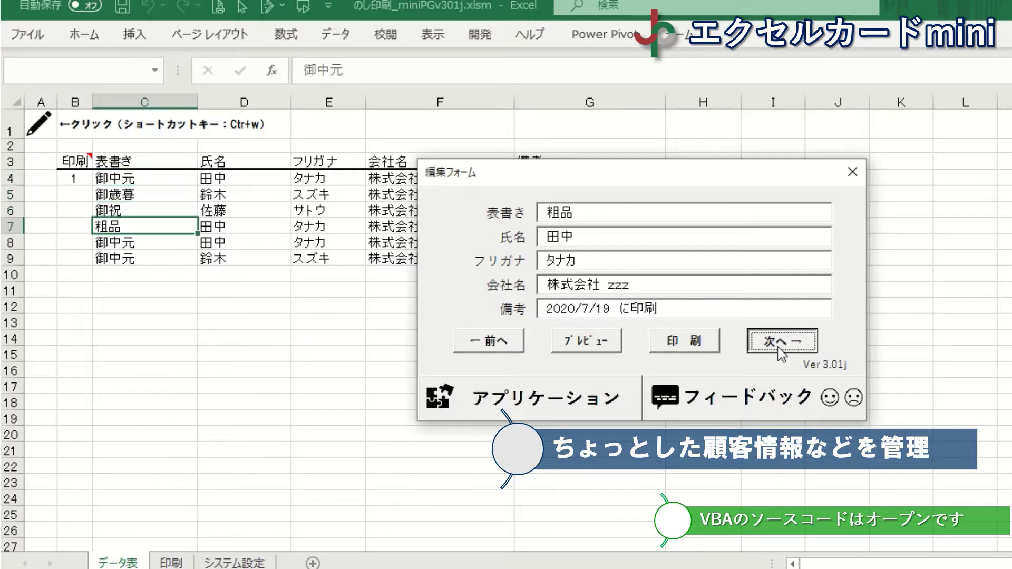
left_click(781, 341)
left_click(782, 341)
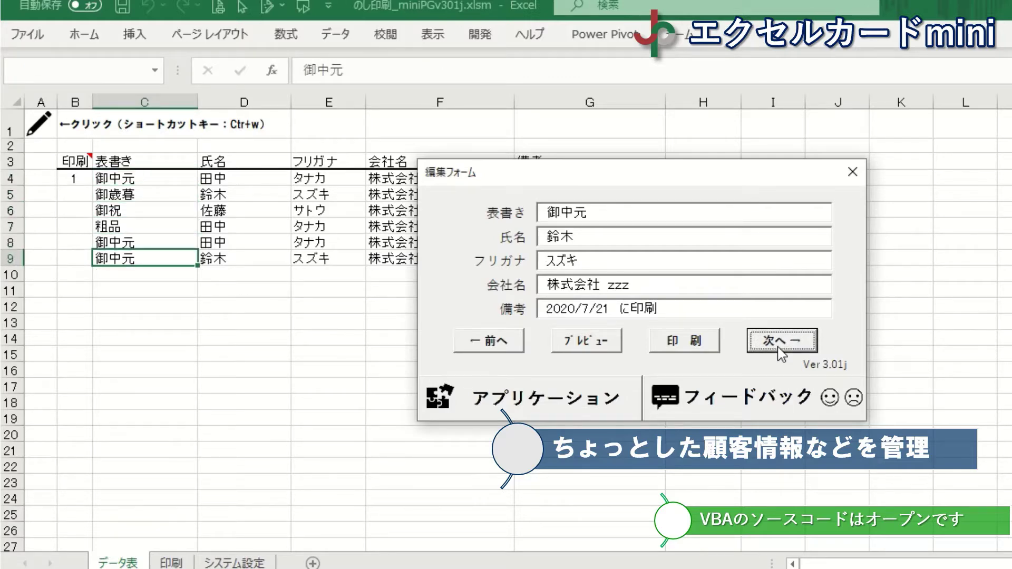
Preview the gift label printout, zoom in on it, and close both the preview and the edit form
left_click(602, 341)
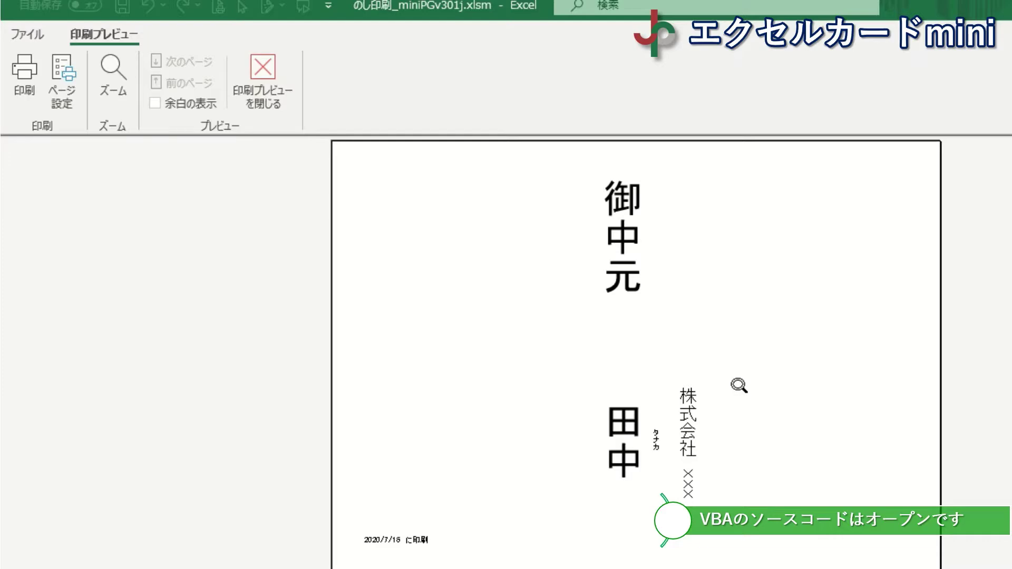
left_click(738, 385)
scroll(696, 339, "up", 2)
left_click(696, 339)
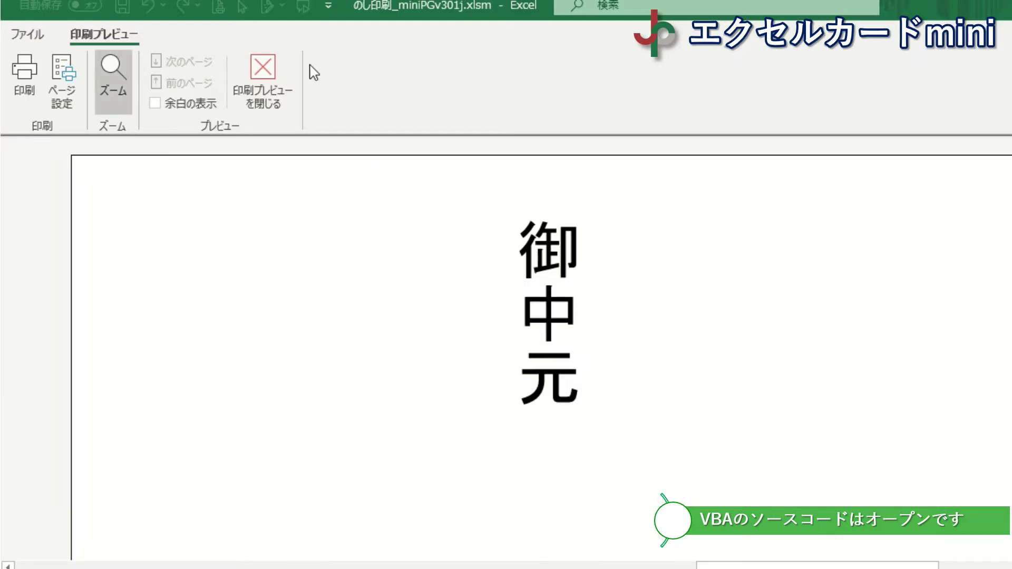
left_click(278, 58)
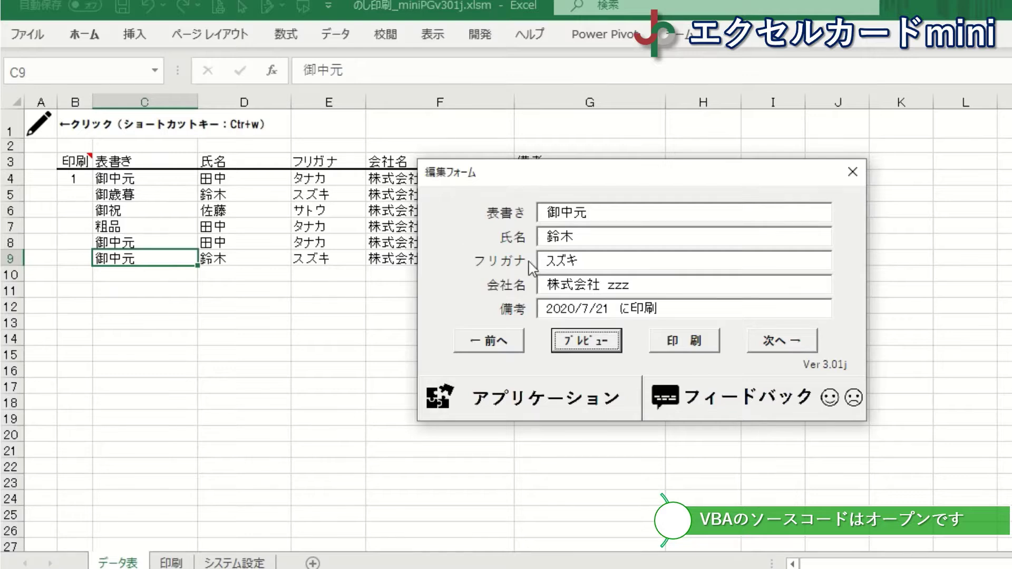
left_click(854, 183)
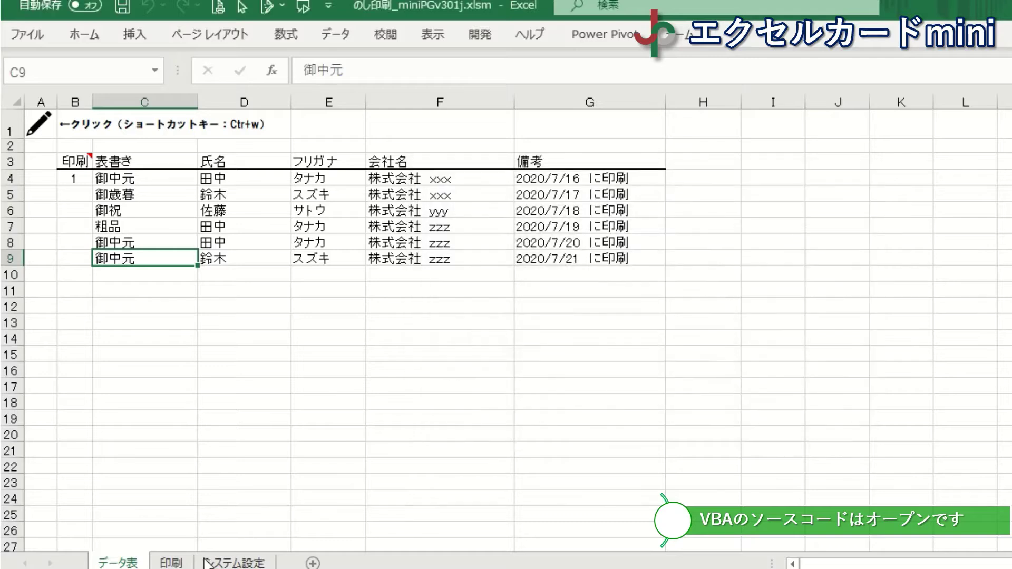
Try deleting the print-date remark text box on the 印刷 sheet, and undo the deletion
left_click(174, 562)
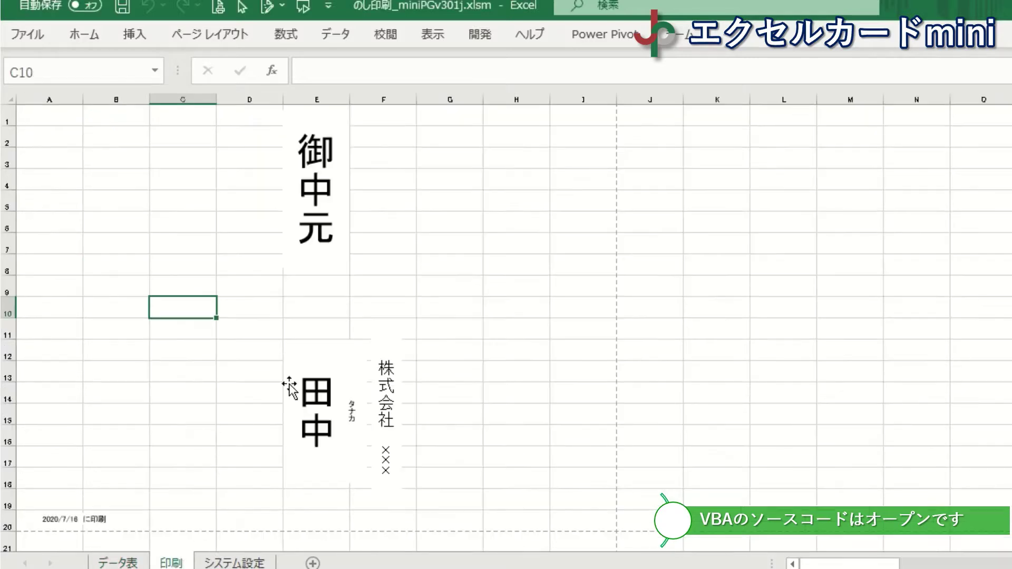
left_click(97, 519)
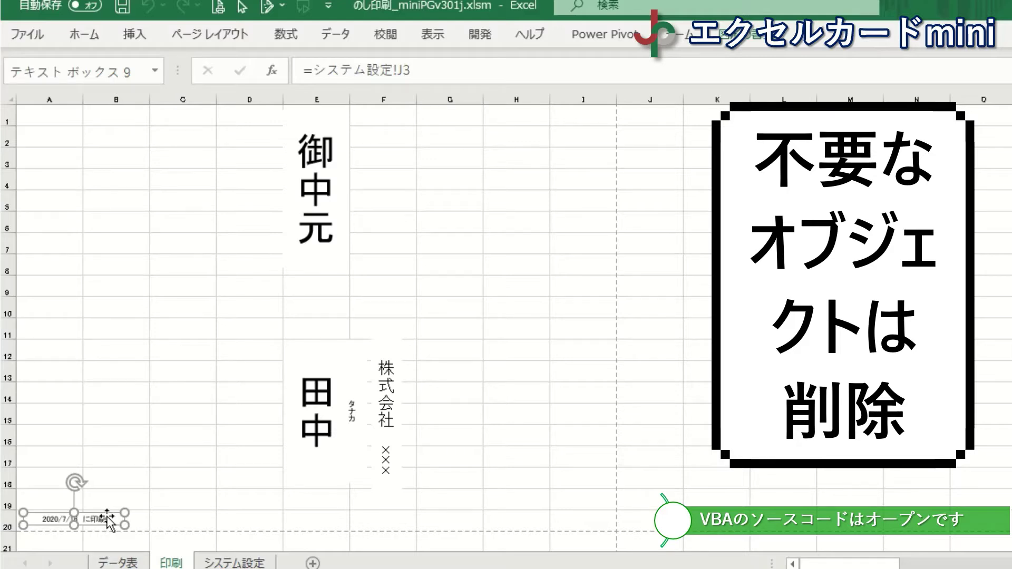
key("Delete")
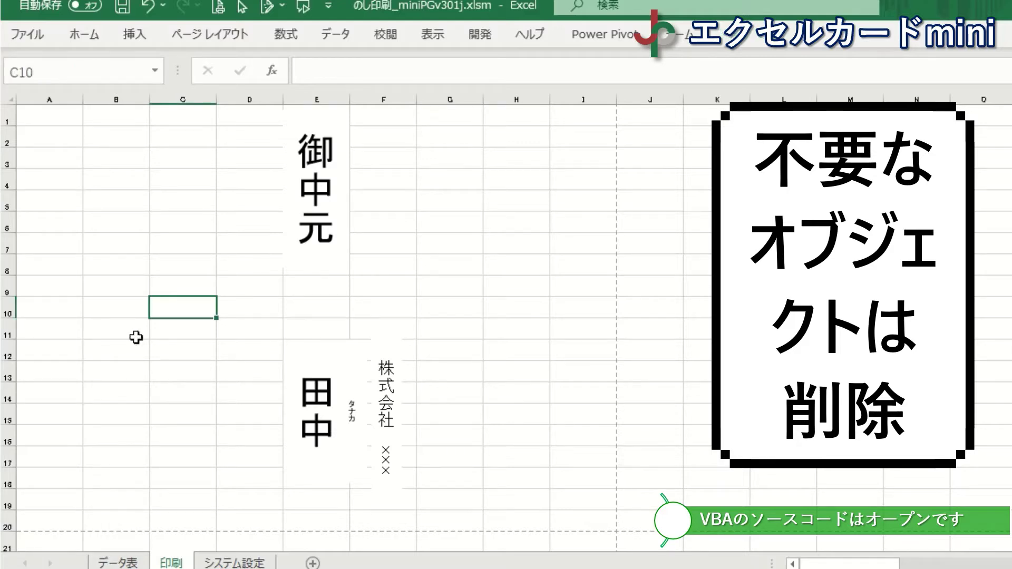
left_click(149, 7)
Try reducing the font size of the 御中元 text box to 36, and enlarge it back to 54
left_click(287, 214)
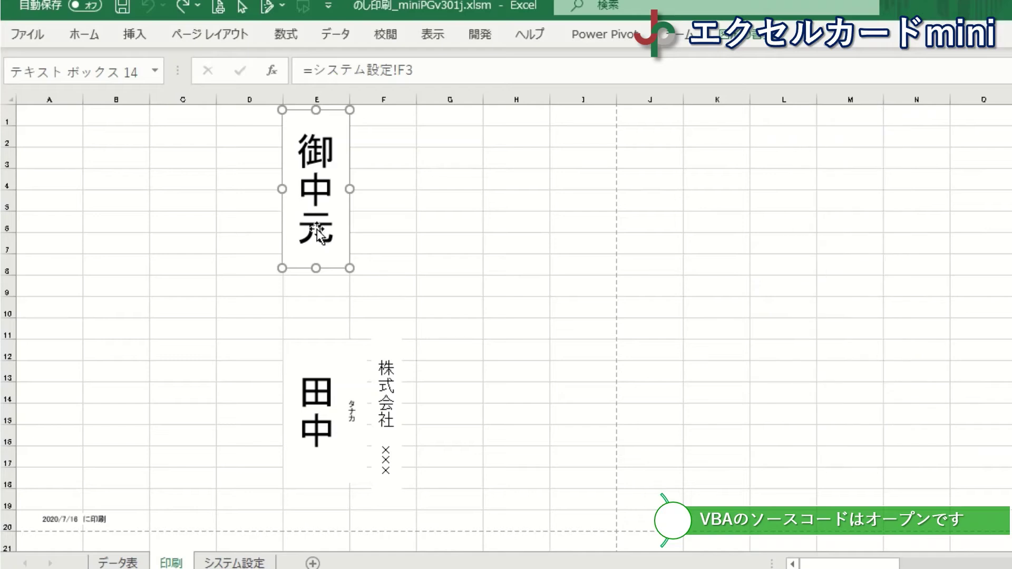
left_click(86, 38)
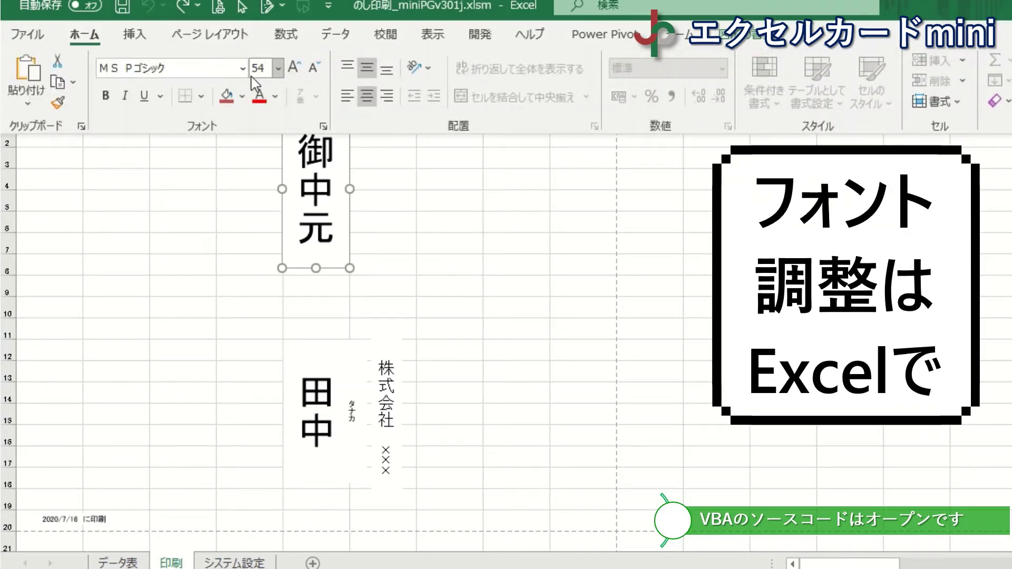
left_click(311, 69)
left_click(311, 70)
left_click(311, 70)
left_click(311, 69)
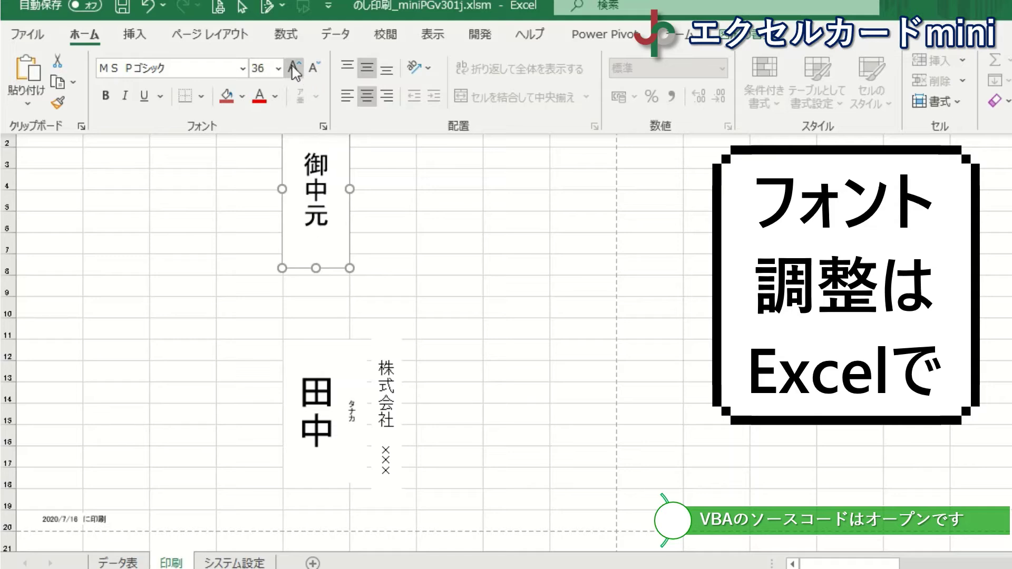
left_click(293, 68)
left_click(294, 68)
left_click(293, 69)
left_click(293, 69)
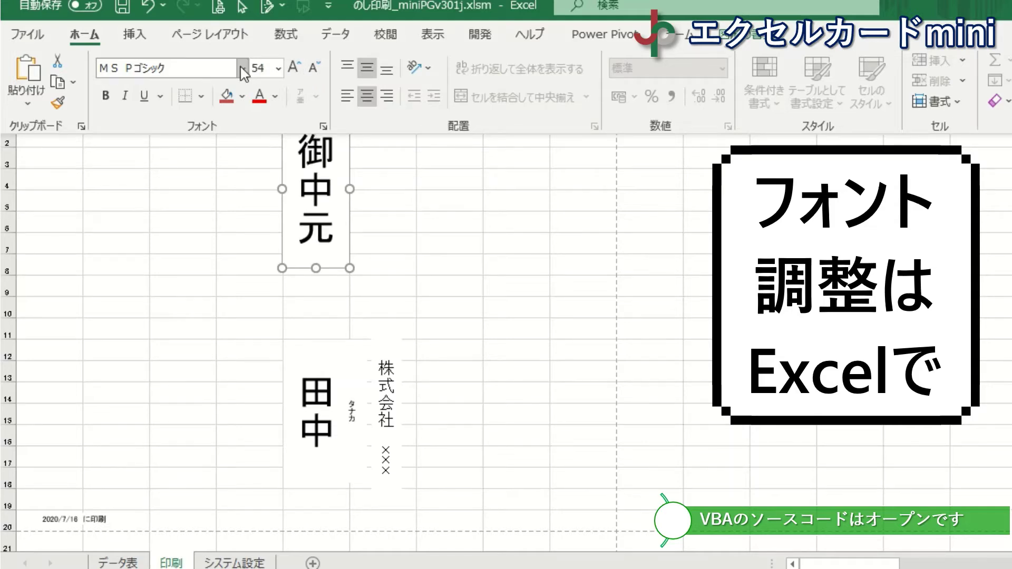
Change the font of the 御中元 text box on the 印刷 sheet to HG行書体
left_click(242, 70)
scroll(210, 233, "down", 15)
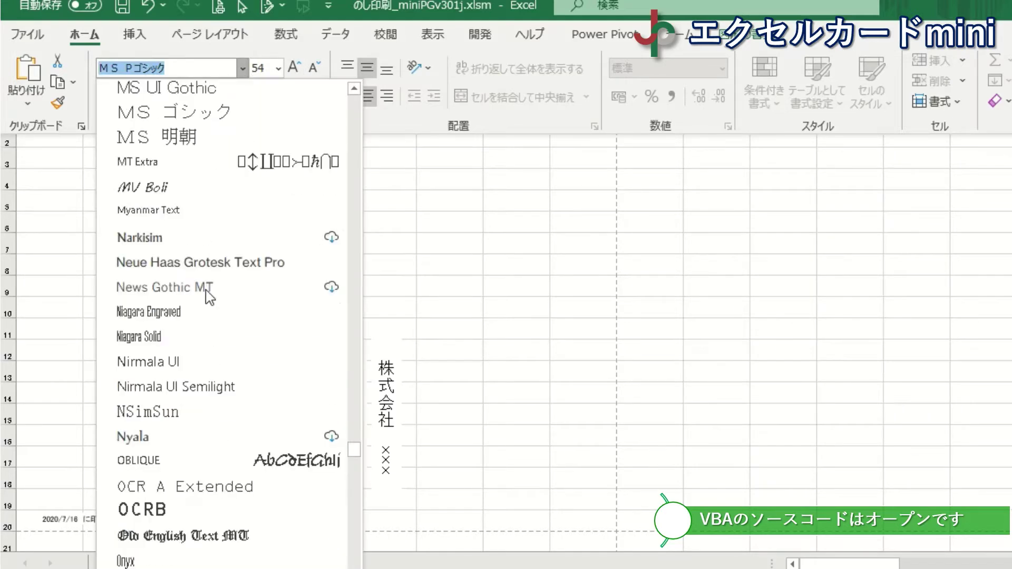
scroll(207, 294, "up", 20)
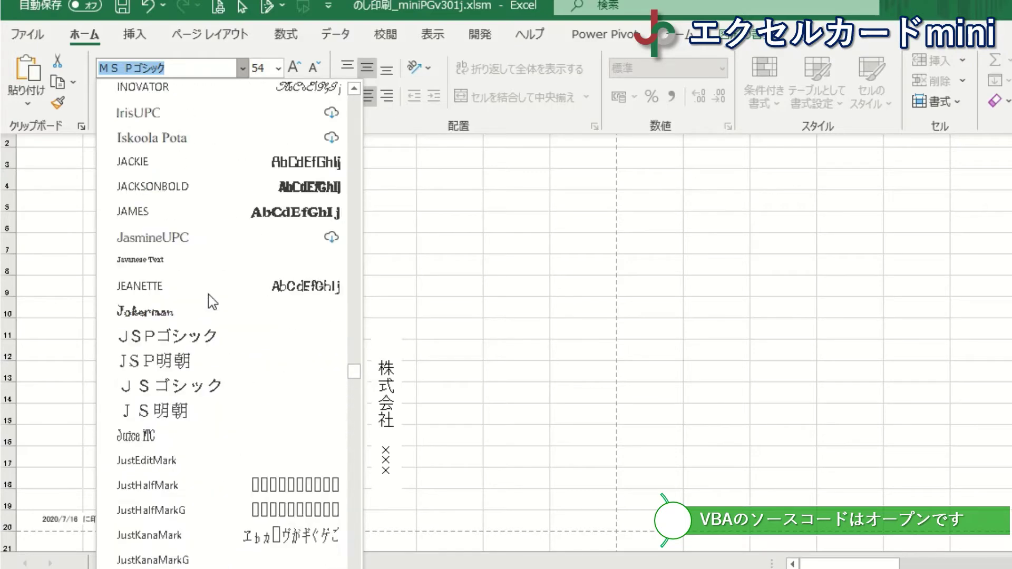
scroll(209, 297, "down", 5)
scroll(206, 300, "down", 6)
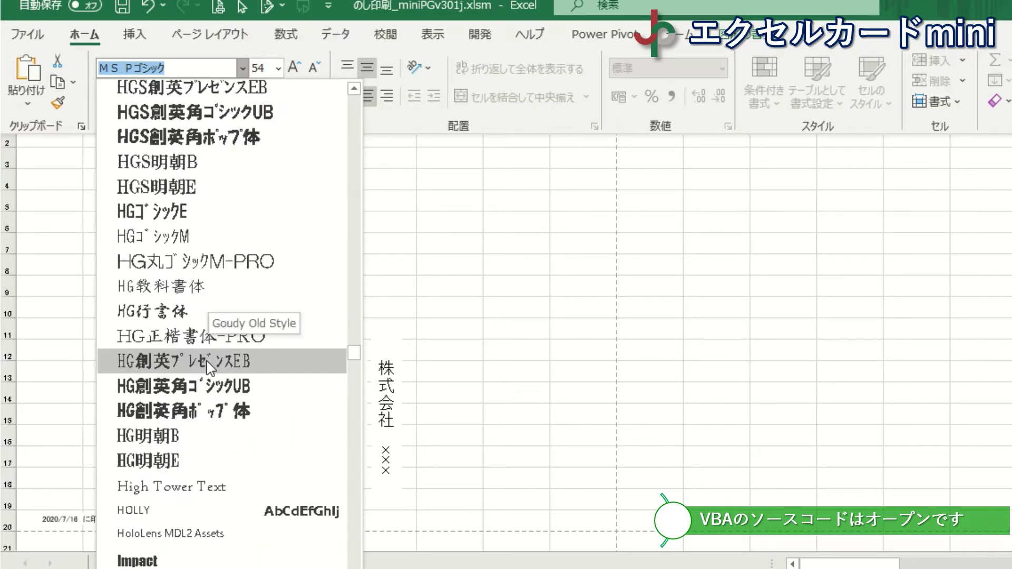
scroll(198, 297, "up", 2)
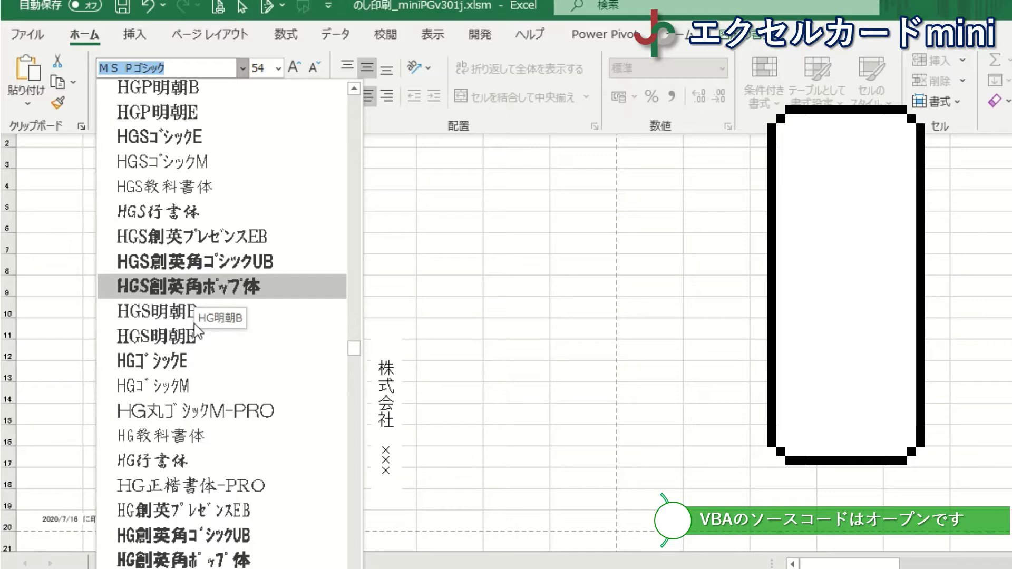
left_click(184, 460)
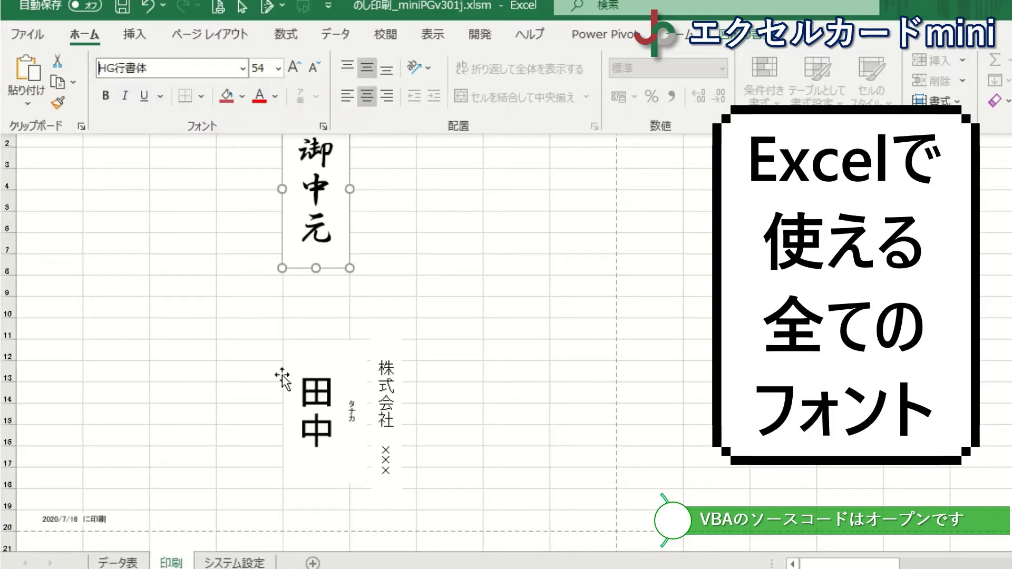
Toggle bold on and off for the company name text box on the 印刷 sheet
left_click(306, 382)
left_click(385, 371)
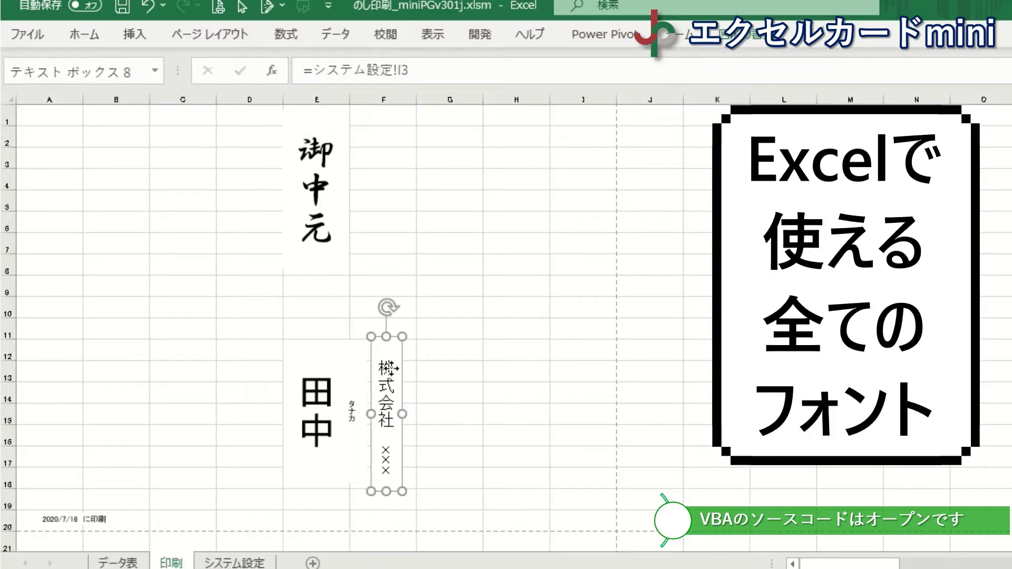
left_click(84, 35)
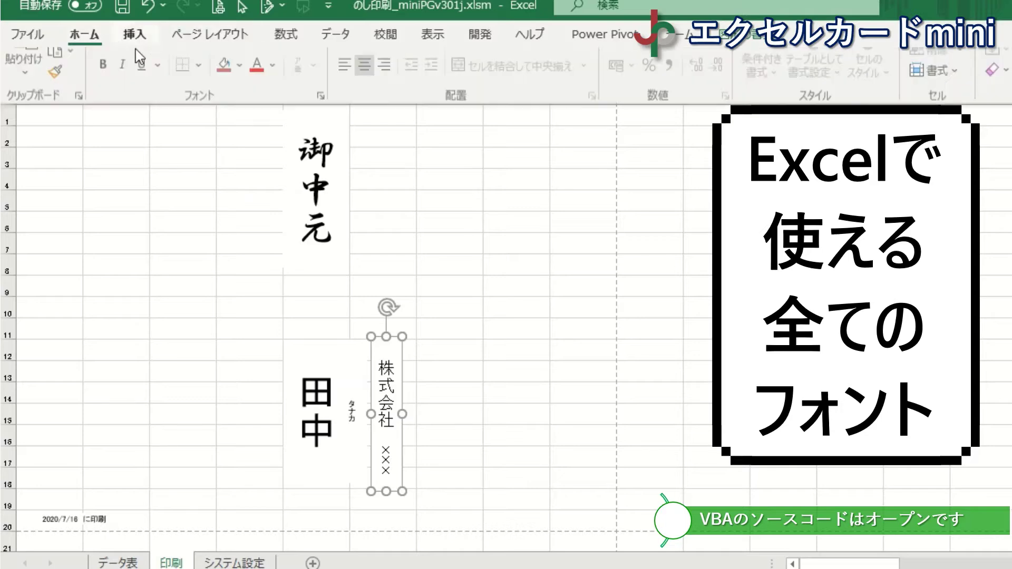
left_click(107, 97)
left_click(108, 98)
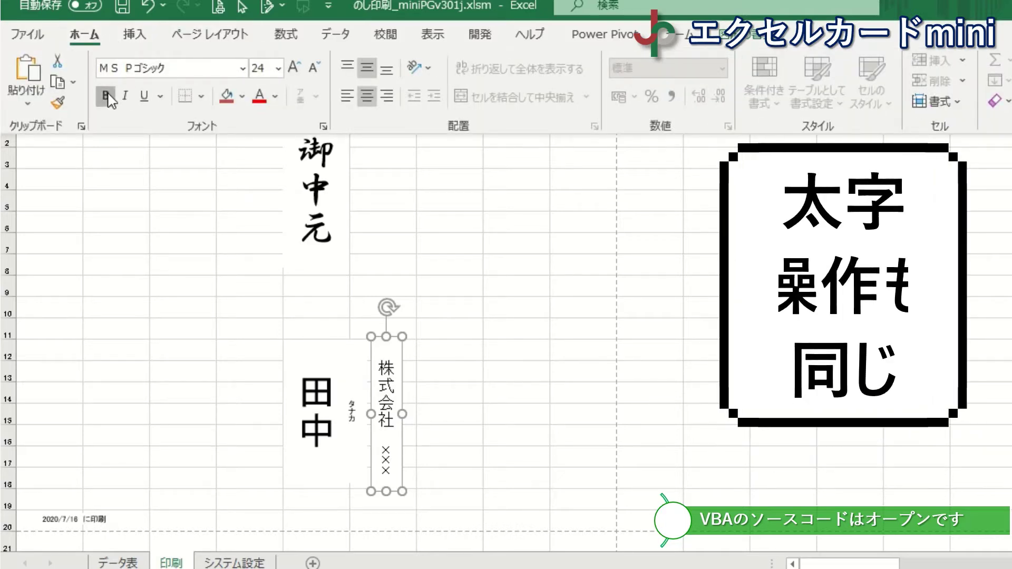
left_click(108, 98)
left_click(108, 98)
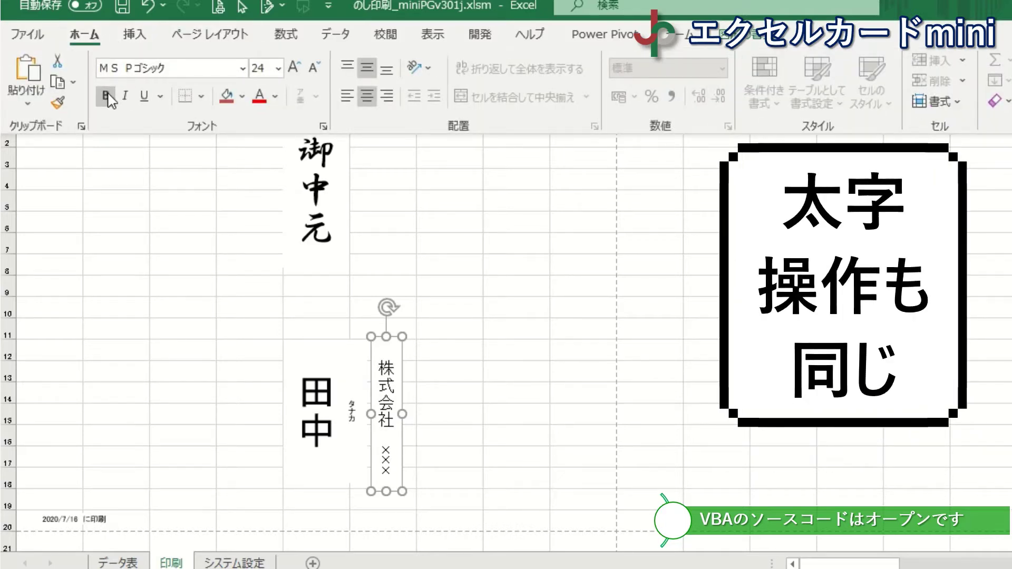
Examine the cell links of the surname and furigana text boxes and their source area on the システム設定 sheet
left_click(310, 434)
left_click(308, 404)
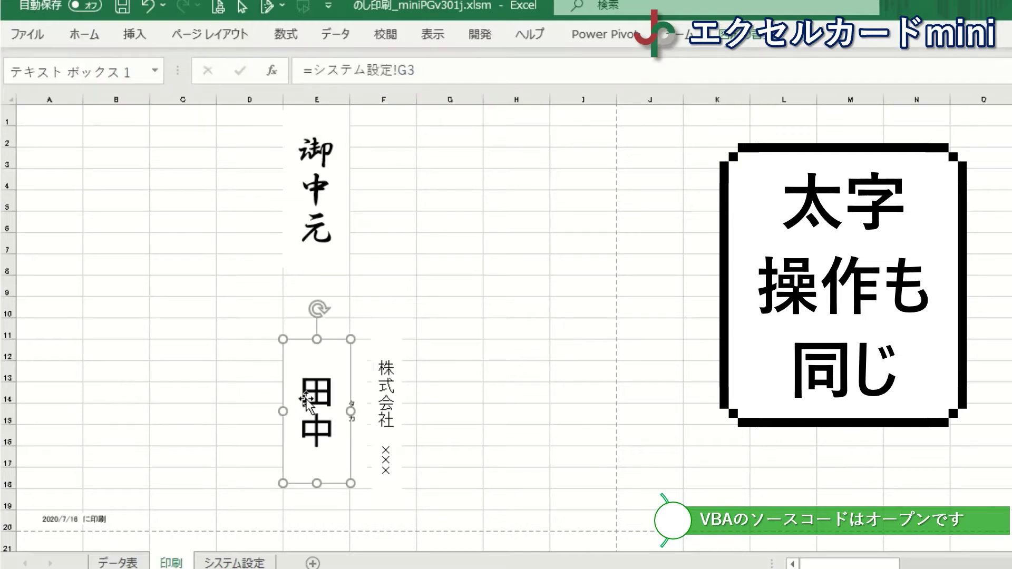
left_click(338, 153)
left_click(353, 411)
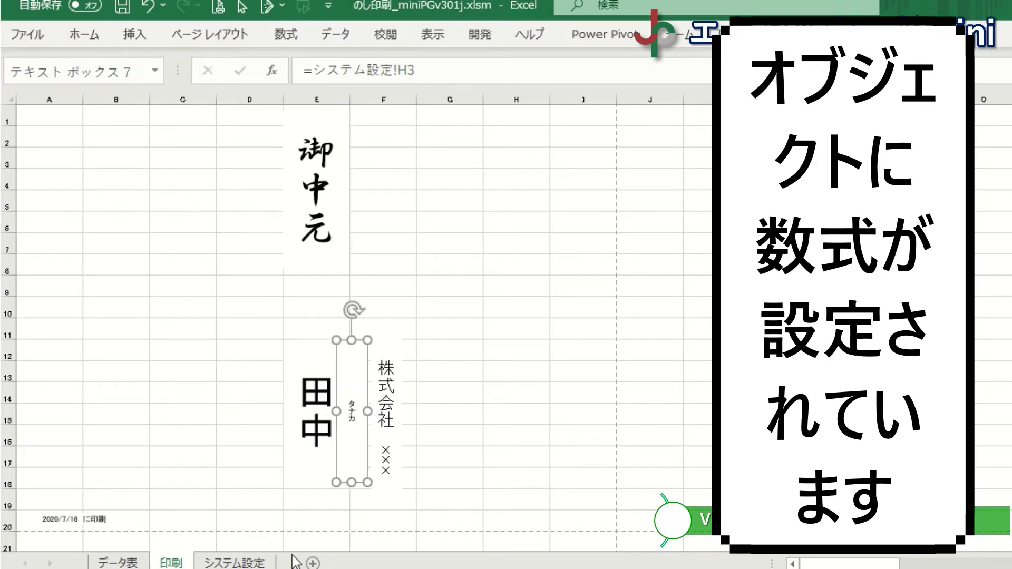
left_click(236, 562)
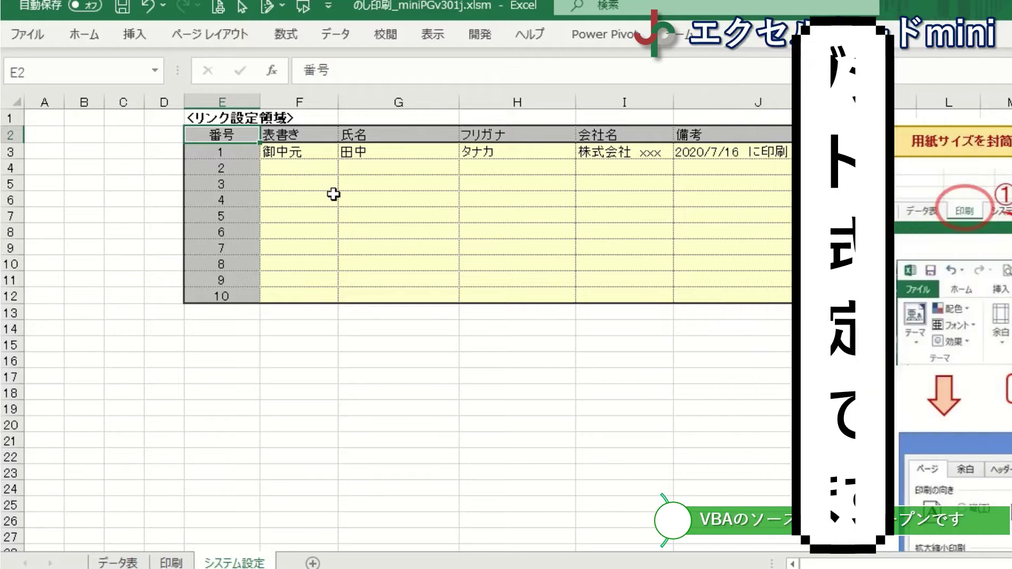
Open the edit form on the データ表 sheet and go back two records to the 粗品 entry
left_click(112, 564)
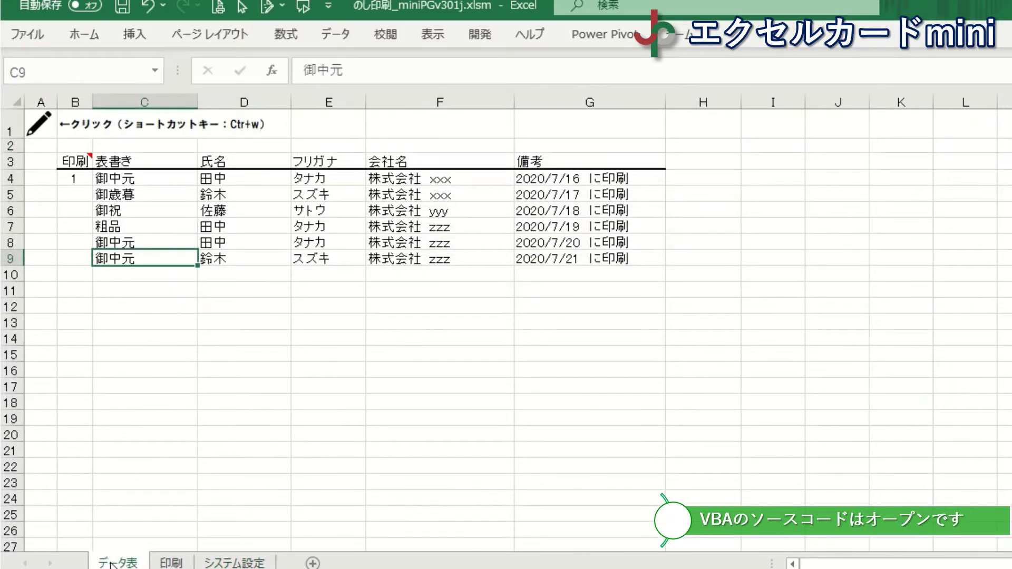
key("ctrl+w")
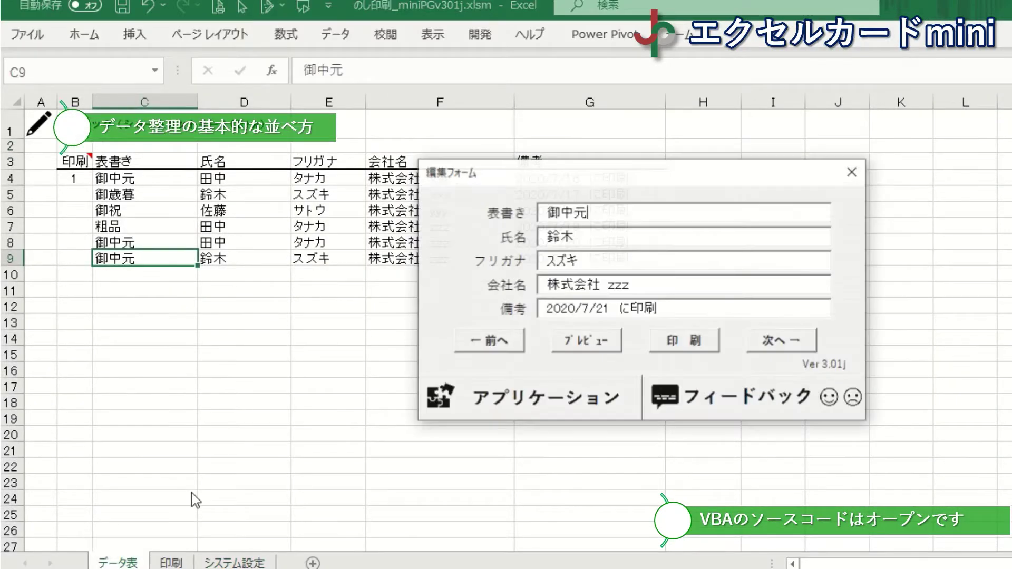
left_click_drag(581, 184, 392, 238)
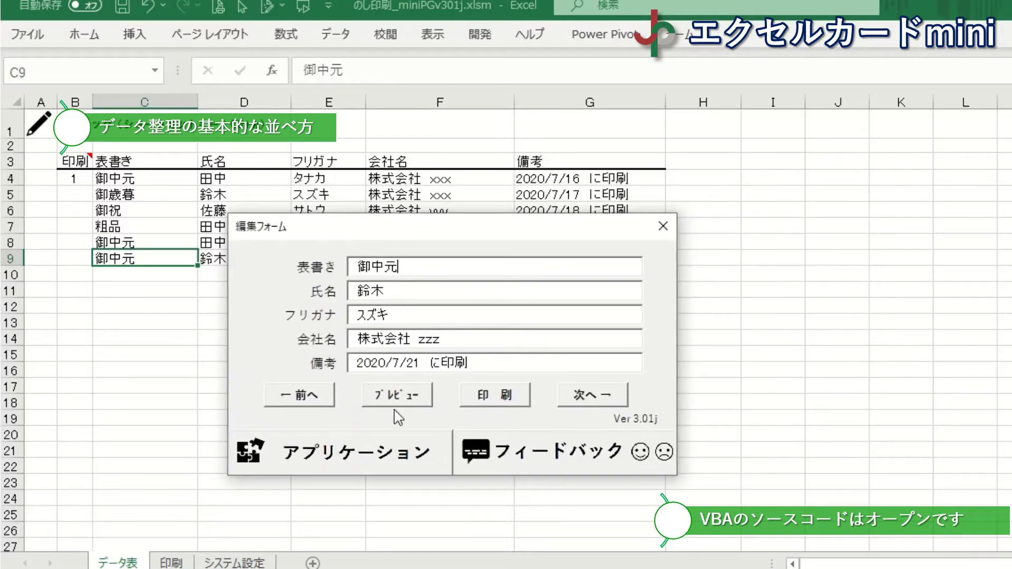
left_click(293, 400)
left_click(293, 400)
Preview the gift label printout with the new font, and close the preview and the edit form
left_click(396, 395)
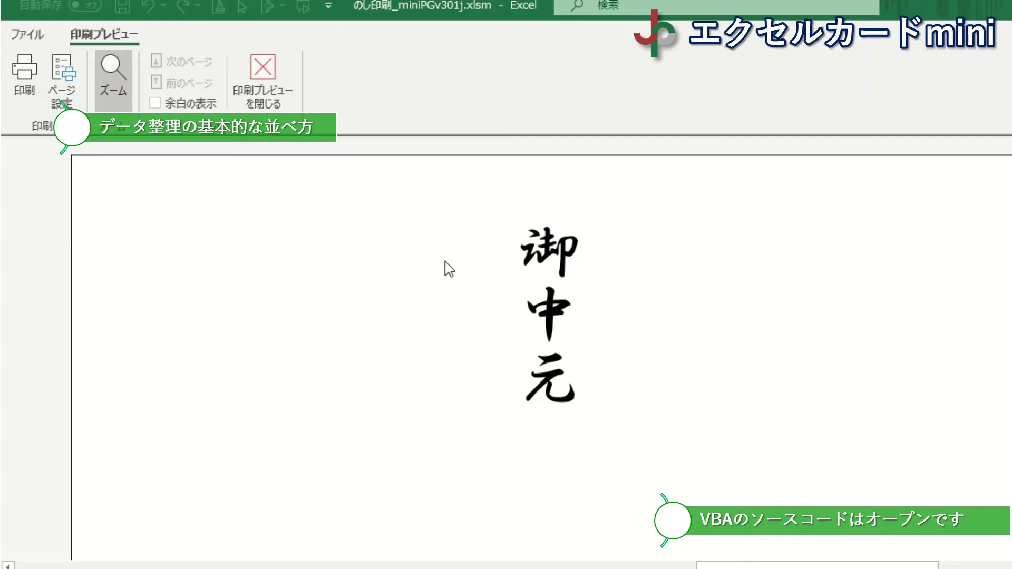
left_click(274, 66)
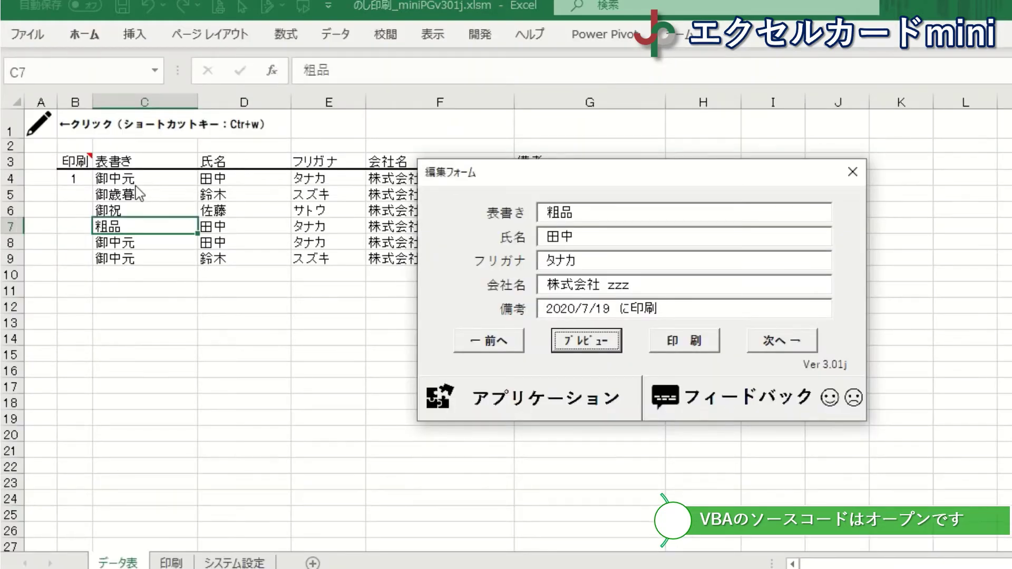
left_click(850, 180)
Clear the print mark in cell B4 of the データ表 sheet and select the 粗品 cell in row 7
left_click(74, 182)
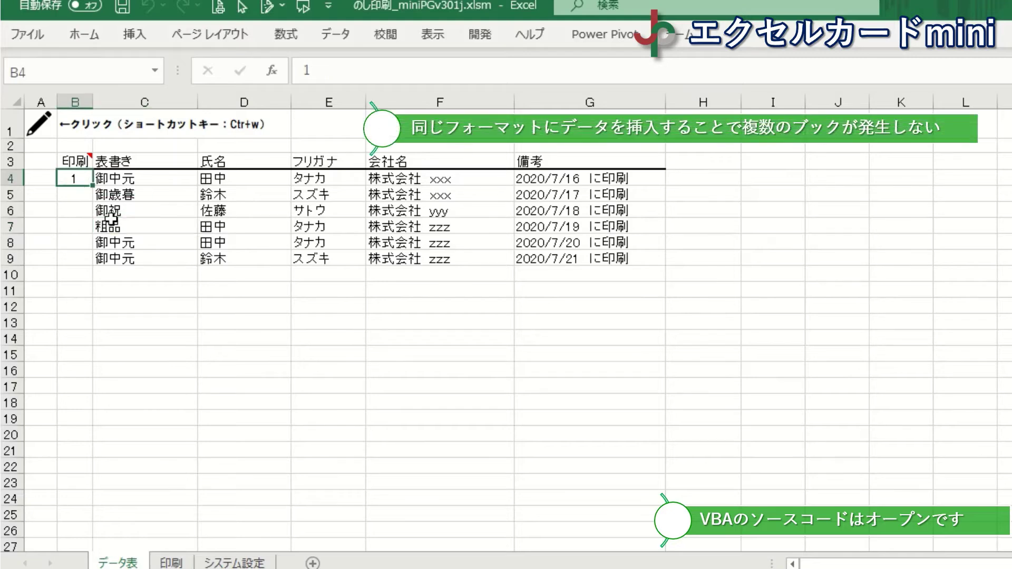
key("Delete")
left_click(136, 223)
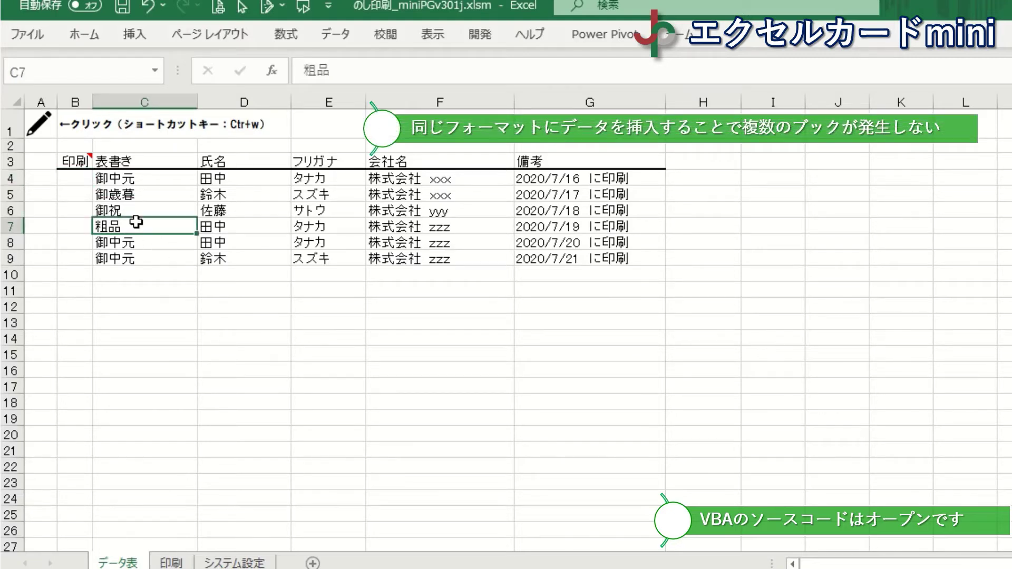
Try a print preview from the edit form with no row marked, and decline printing all the data
left_click(47, 131)
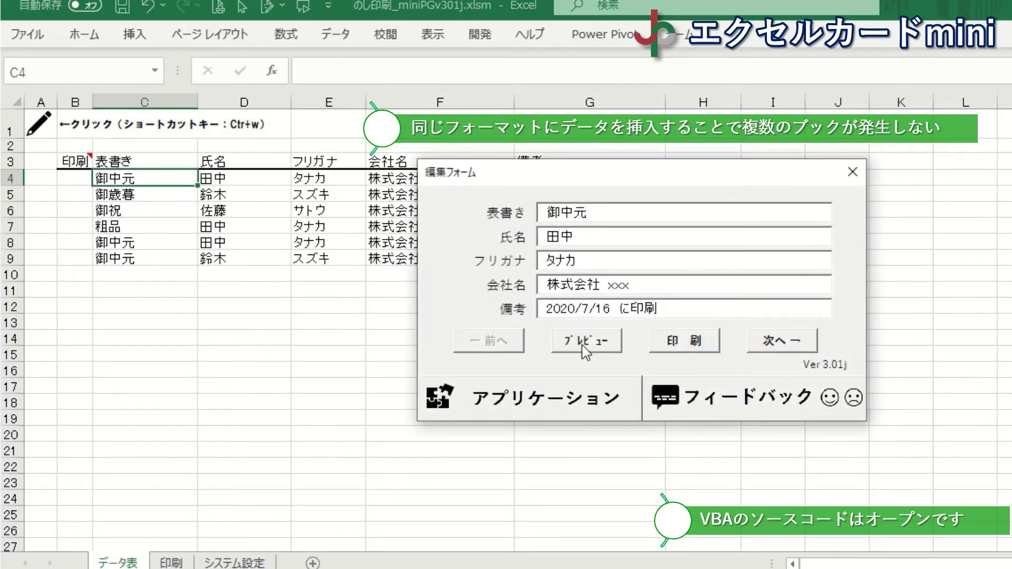
left_click(590, 346)
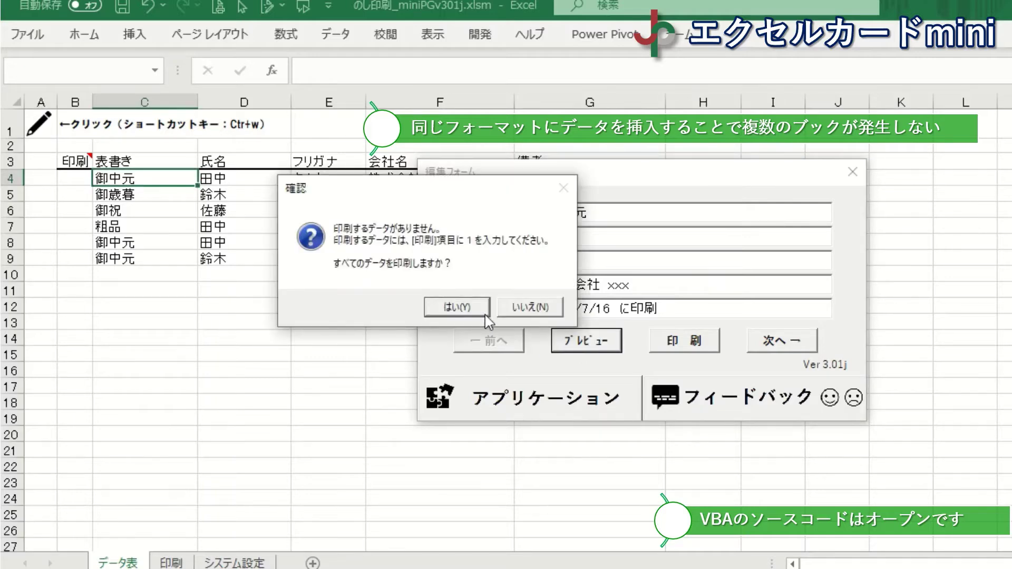
left_click(531, 307)
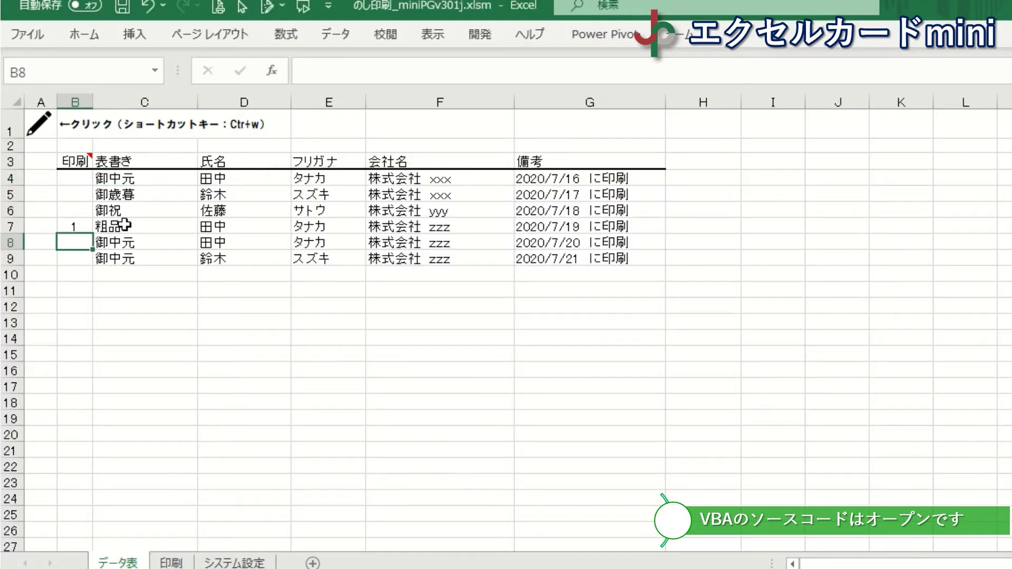
Preview the label of the 粗品 record marked for printing in row 7, and close the preview and the edit form
left_click(125, 225)
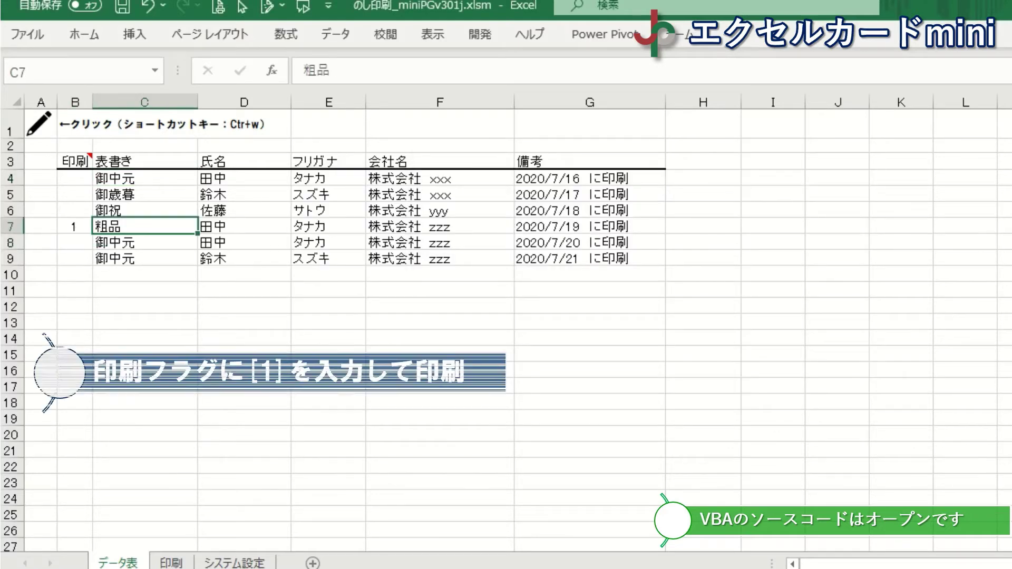
left_click(38, 125)
left_click(577, 342)
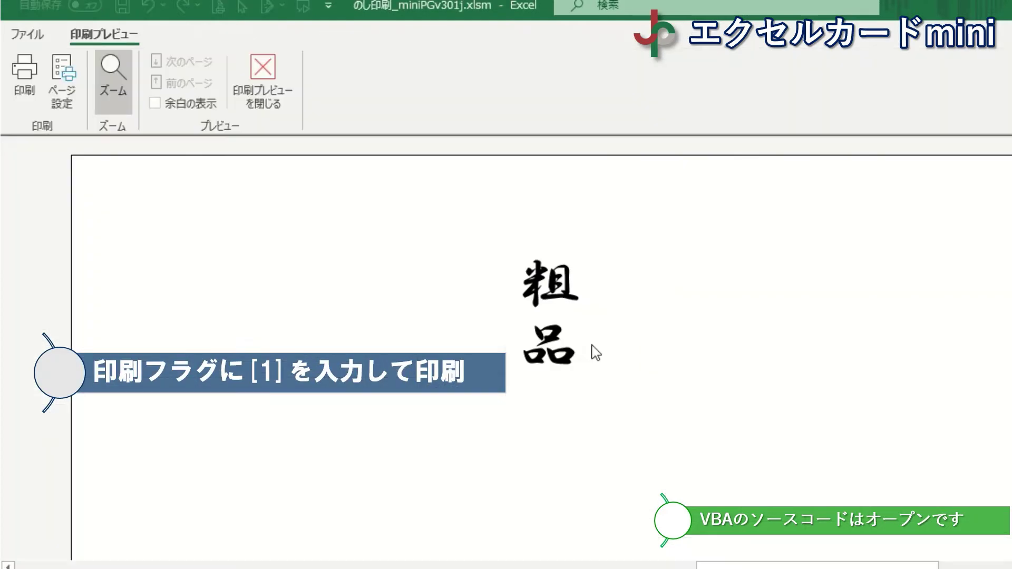
scroll(606, 354, "down", 4)
left_click(615, 351)
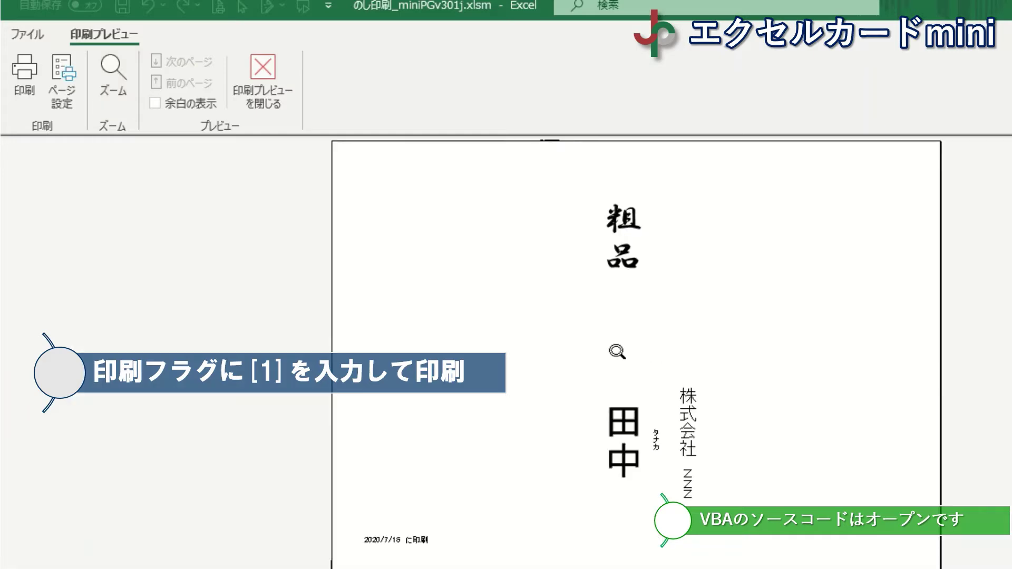
left_click(279, 93)
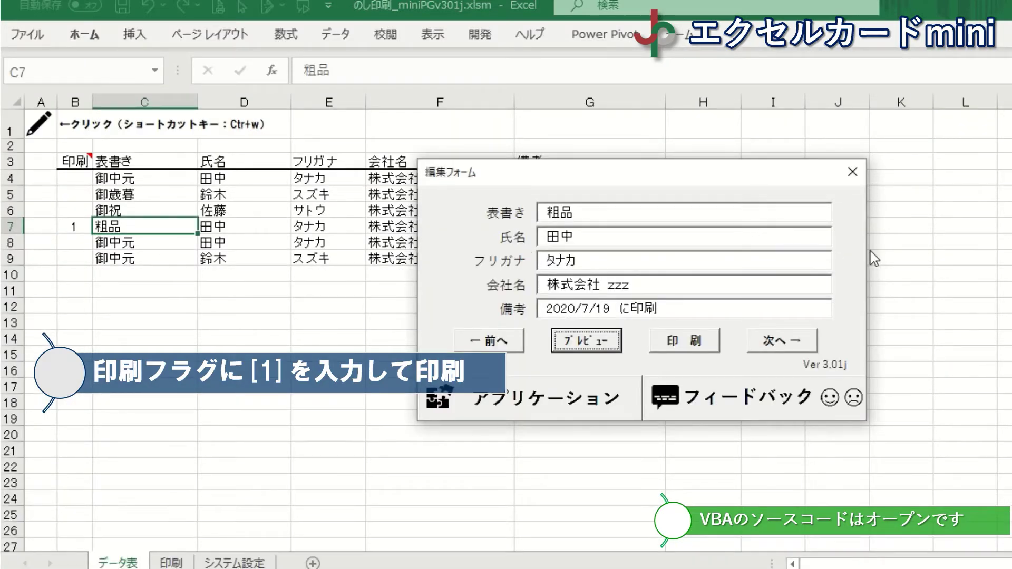
left_click(854, 170)
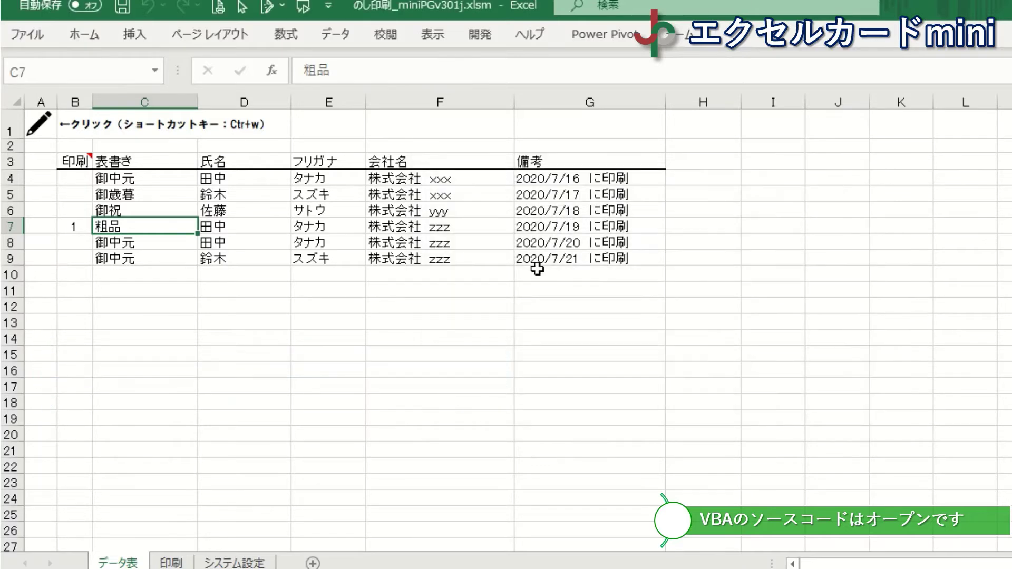
Clear the print mark in cell B7 of the データ表 sheet
left_click(79, 226)
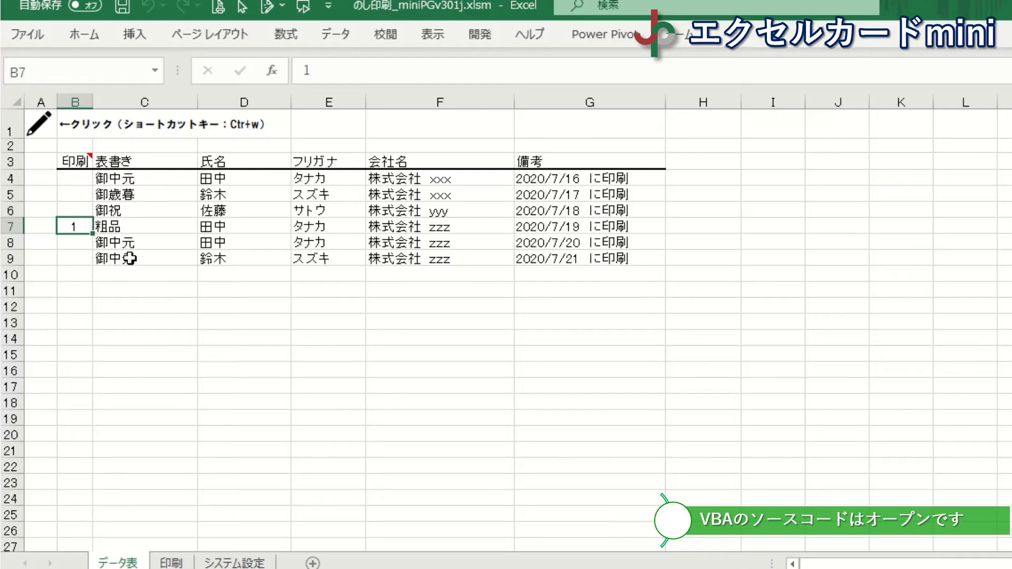
key("Delete")
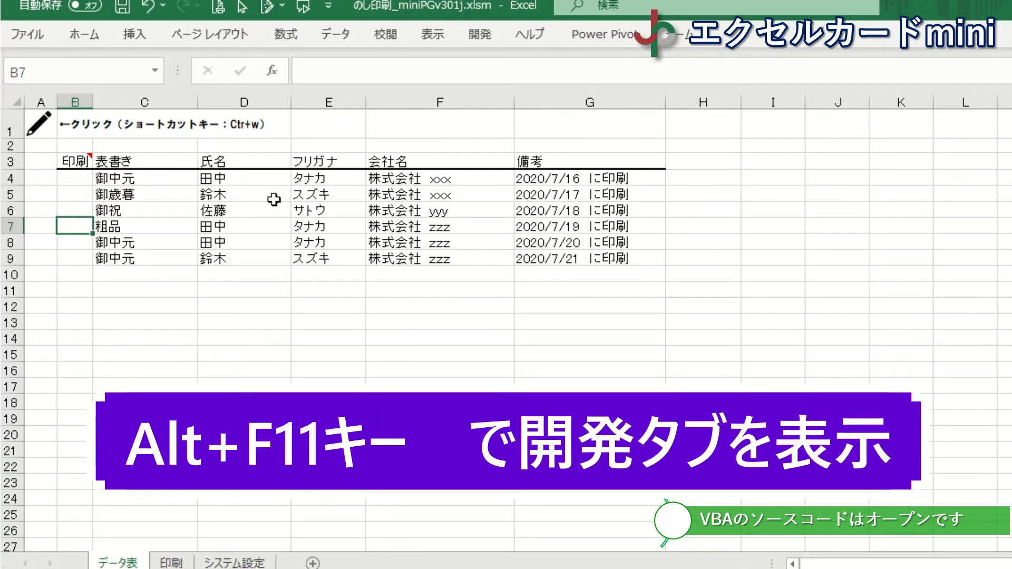
Open the Visual Basic editor and inspect the F_編集 form in both its design view and its code view
key("alt+F11")
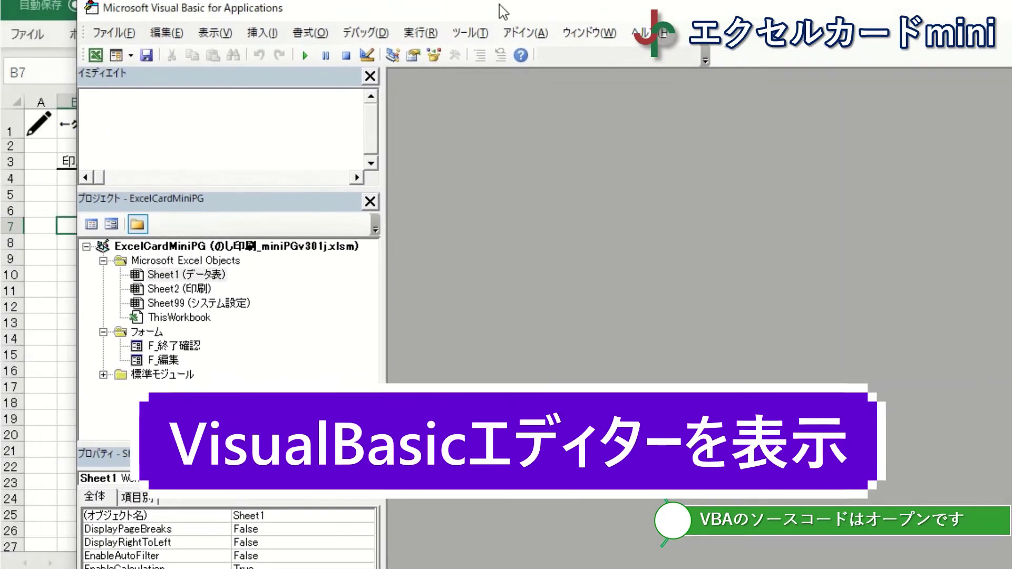
double_click(161, 360)
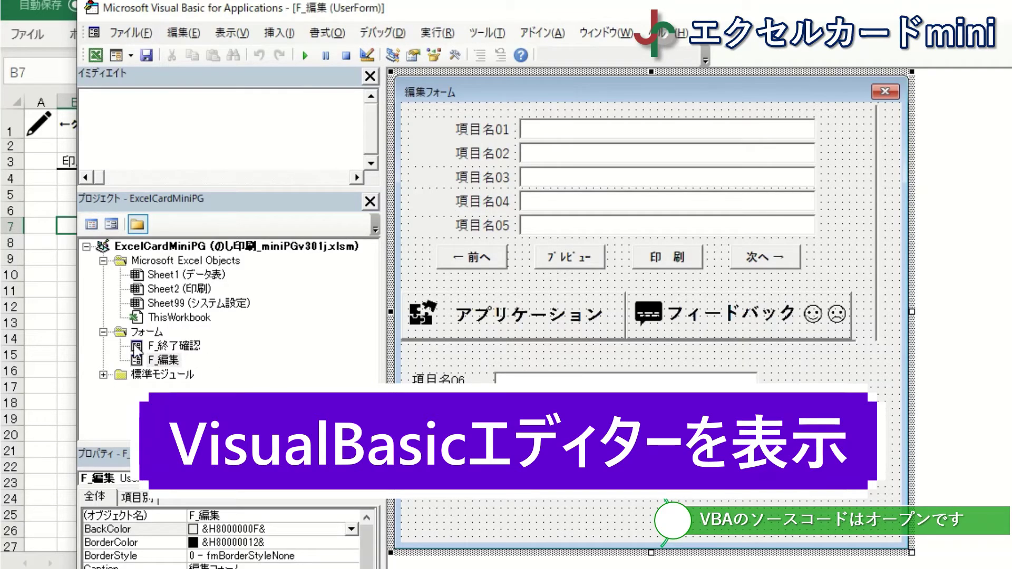
left_click(92, 224)
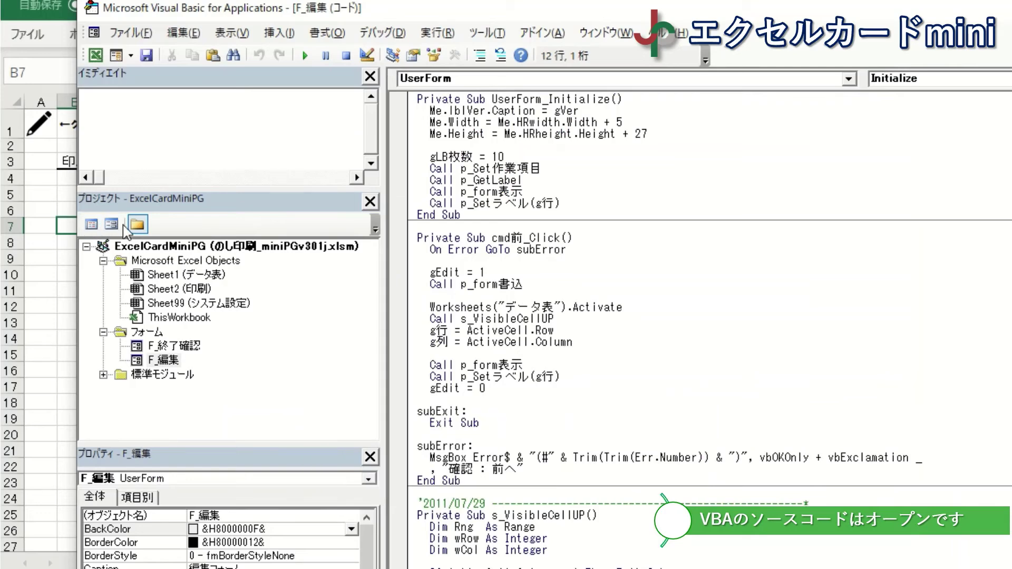
left_click(110, 224)
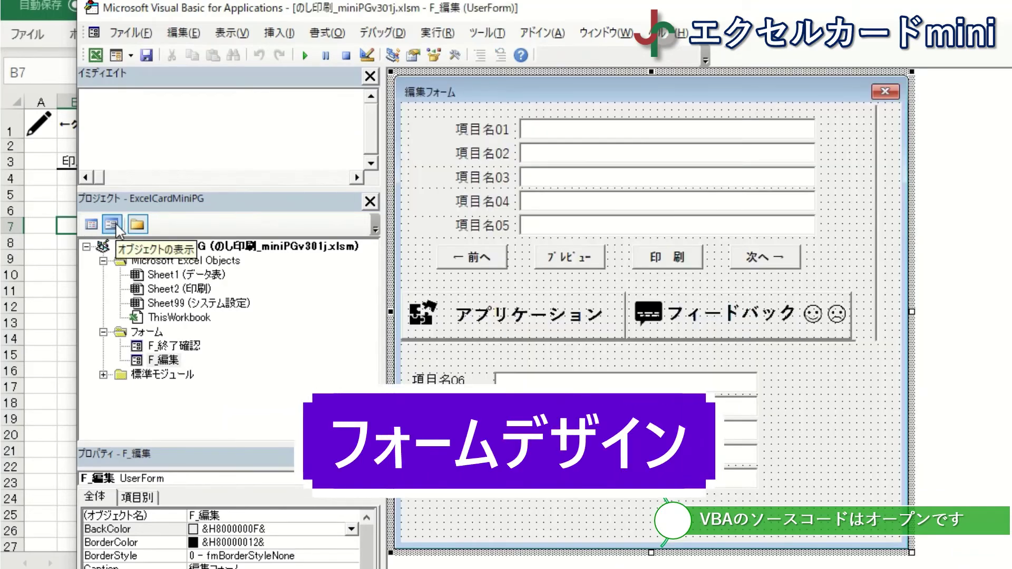
left_click(138, 226)
left_click(138, 226)
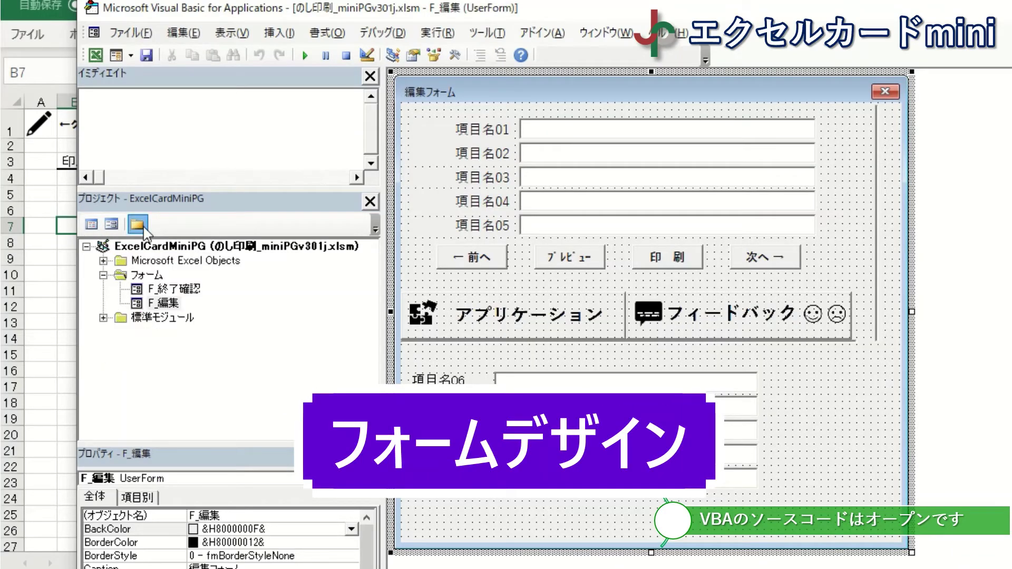
Examine the source code of the F_編集 form from its header comments down to the printing routine
left_click(92, 225)
scroll(615, 176, "up", 3)
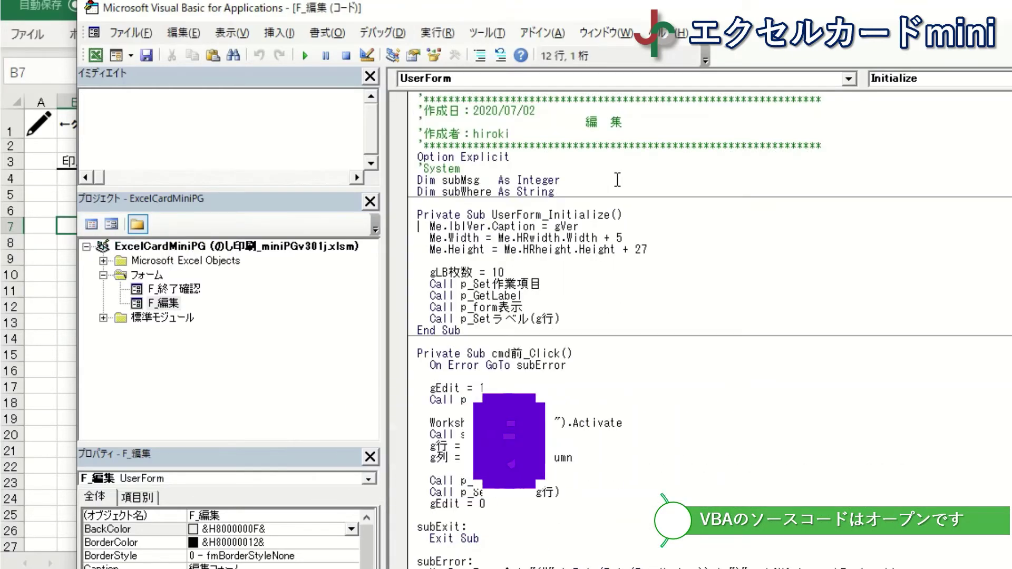
scroll(617, 178, "down", 13)
scroll(619, 178, "down", 20)
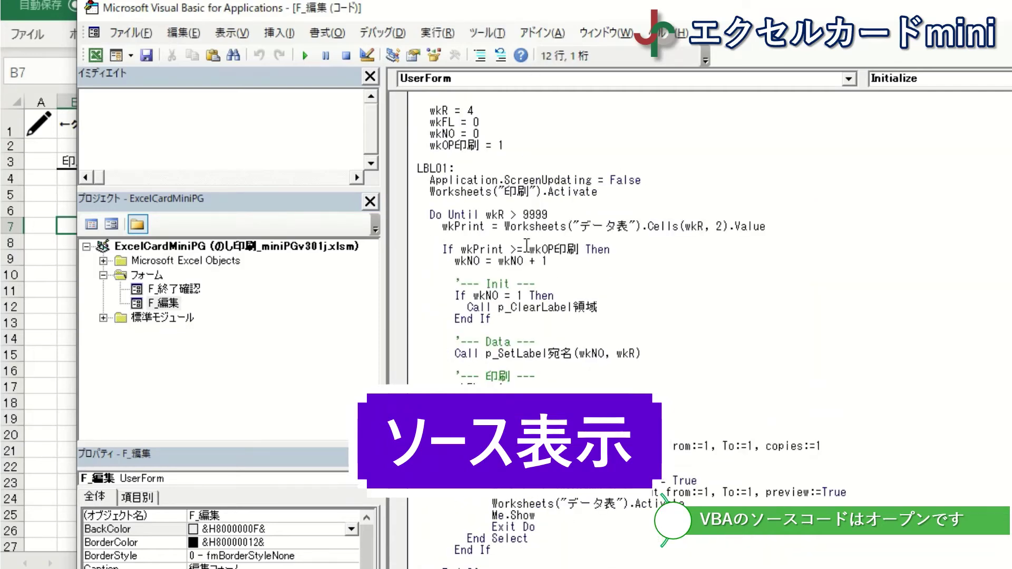
scroll(526, 246, "down", 10)
Expand the 標準モジュール folder and examine the code of the M_CardMini and Module1 modules
left_click(161, 317)
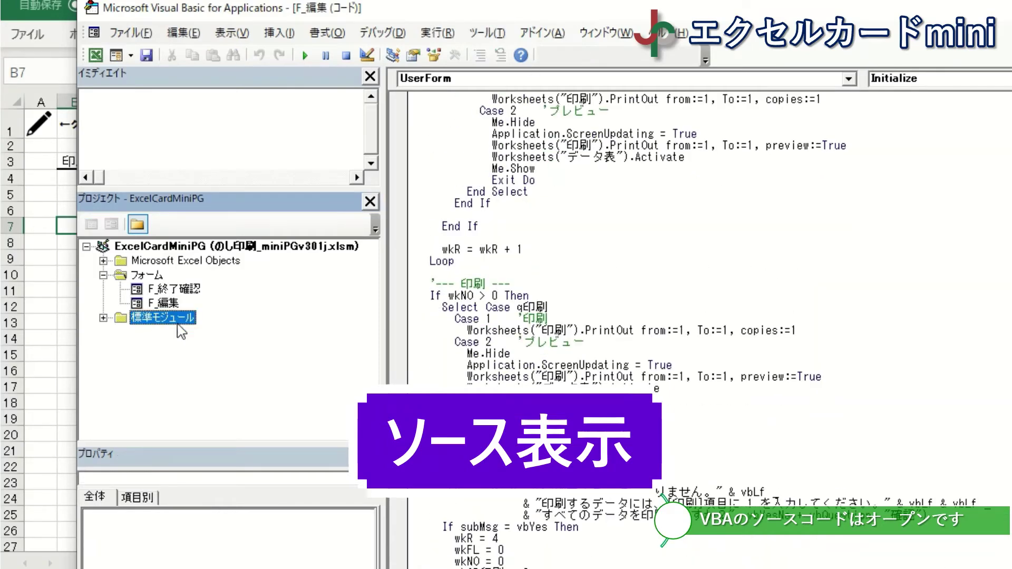
left_click(105, 319)
double_click(174, 332)
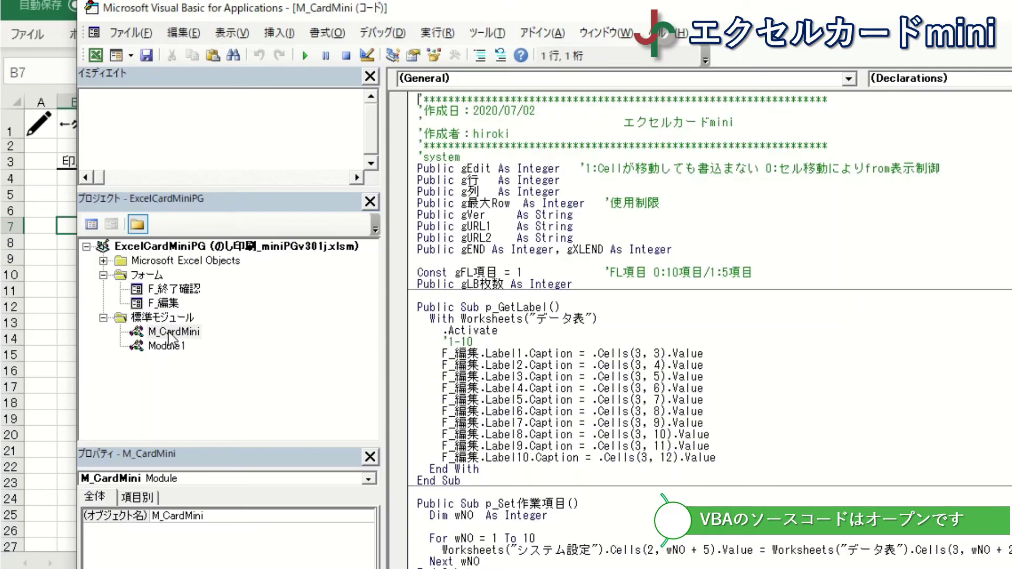
scroll(722, 258, "down", 5)
scroll(723, 257, "down", 20)
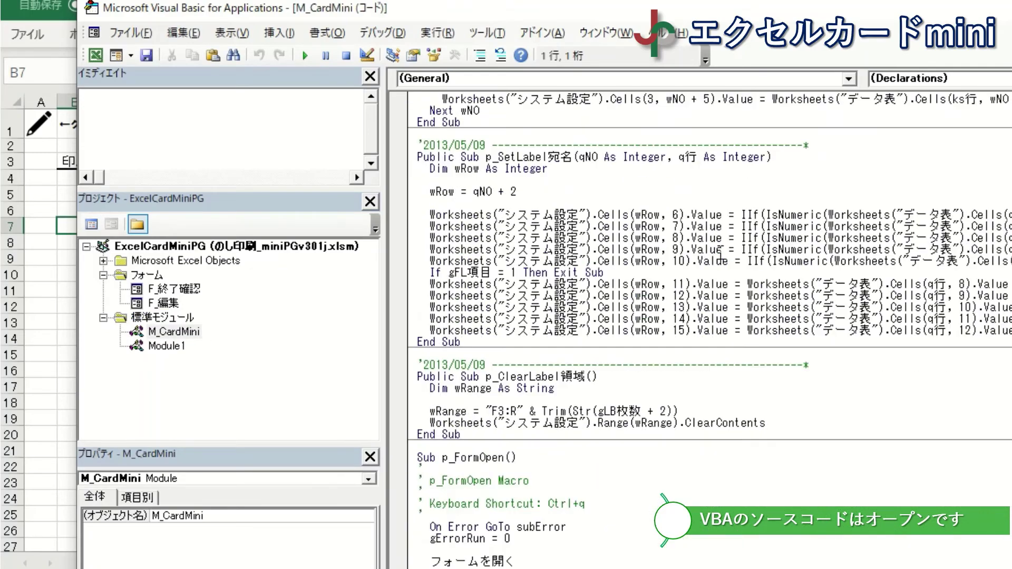
scroll(718, 255, "down", 4)
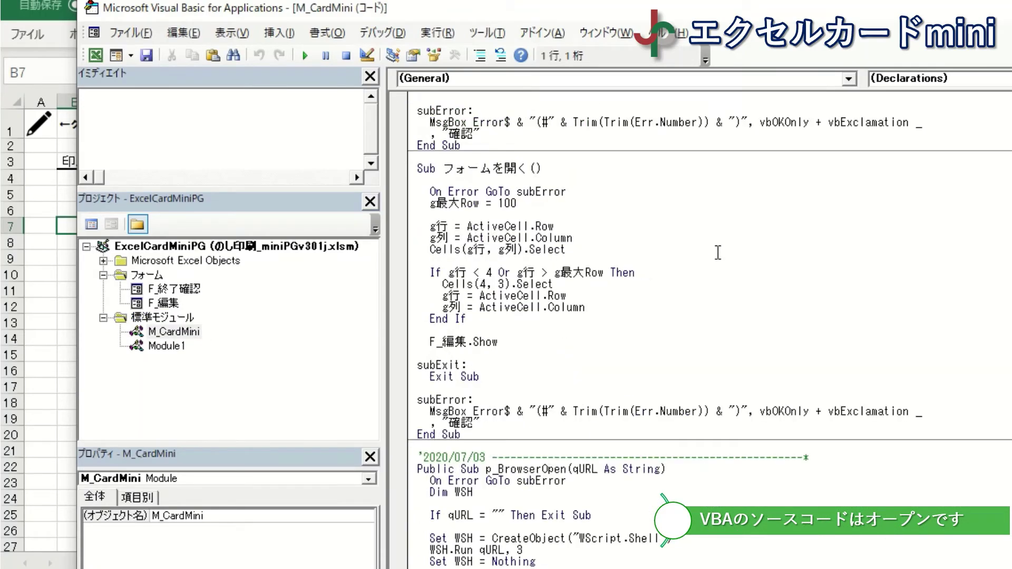
double_click(163, 352)
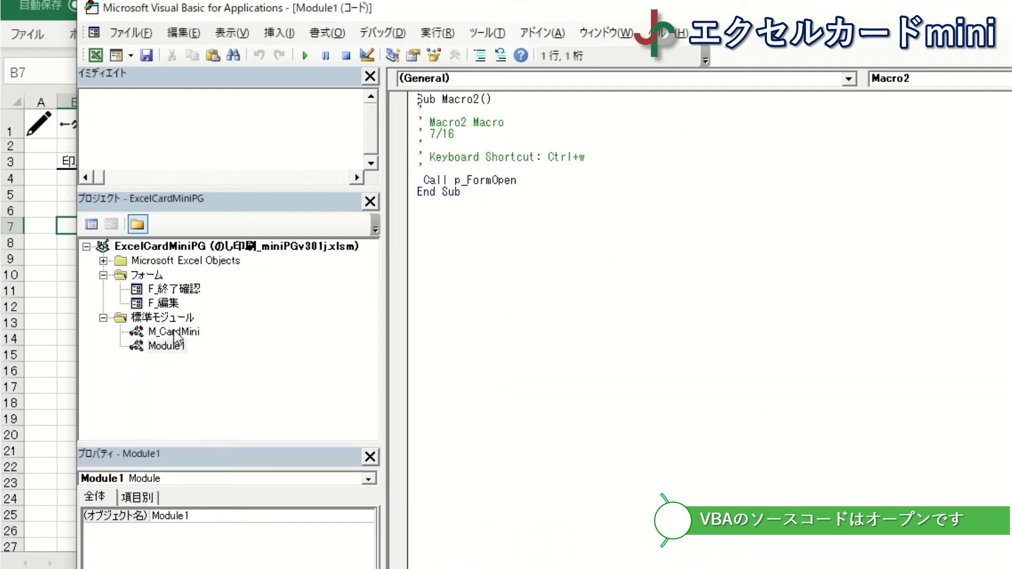
double_click(173, 332)
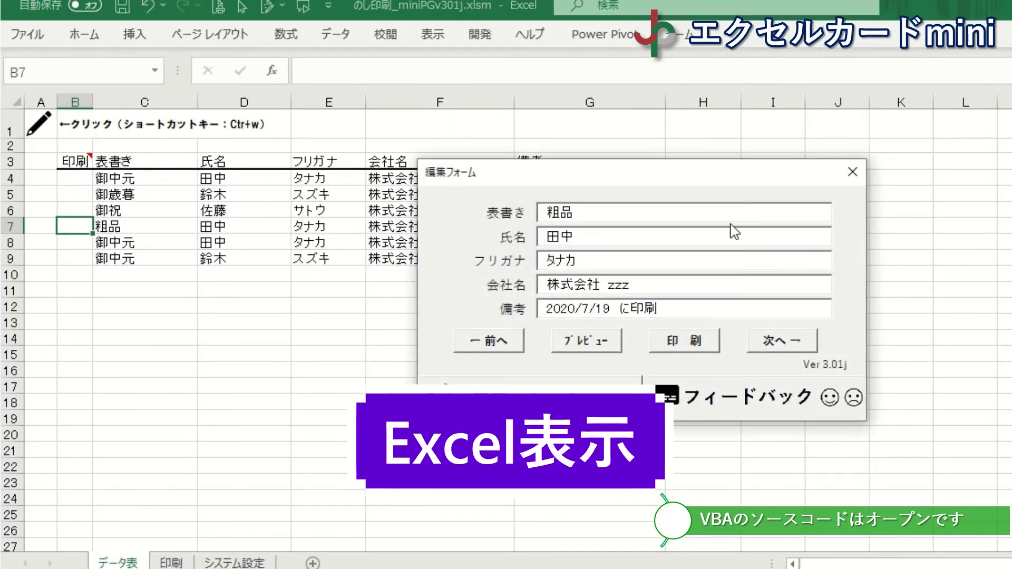
Back in the Excel sheet, close the edit form and assign the フォームを開く macro to the pencil graphic in cell A1
left_click(852, 174)
right_click(47, 127)
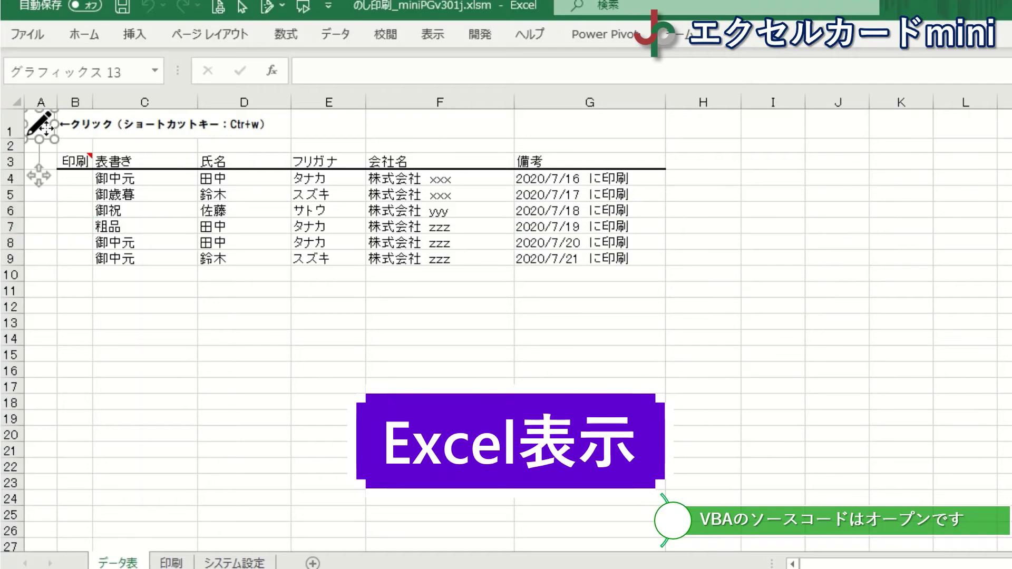
left_click(121, 408)
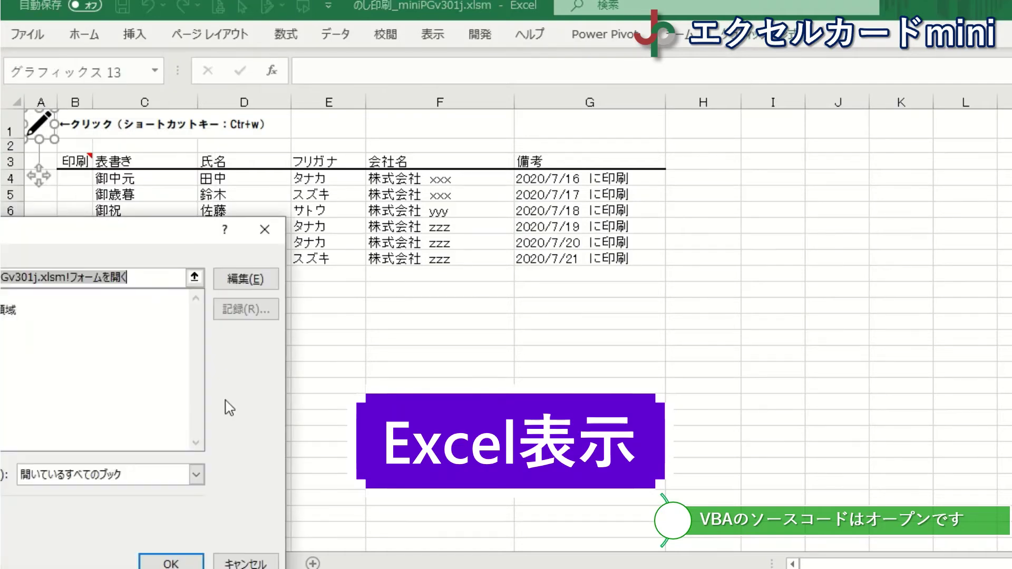
left_click_drag(123, 235, 433, 160)
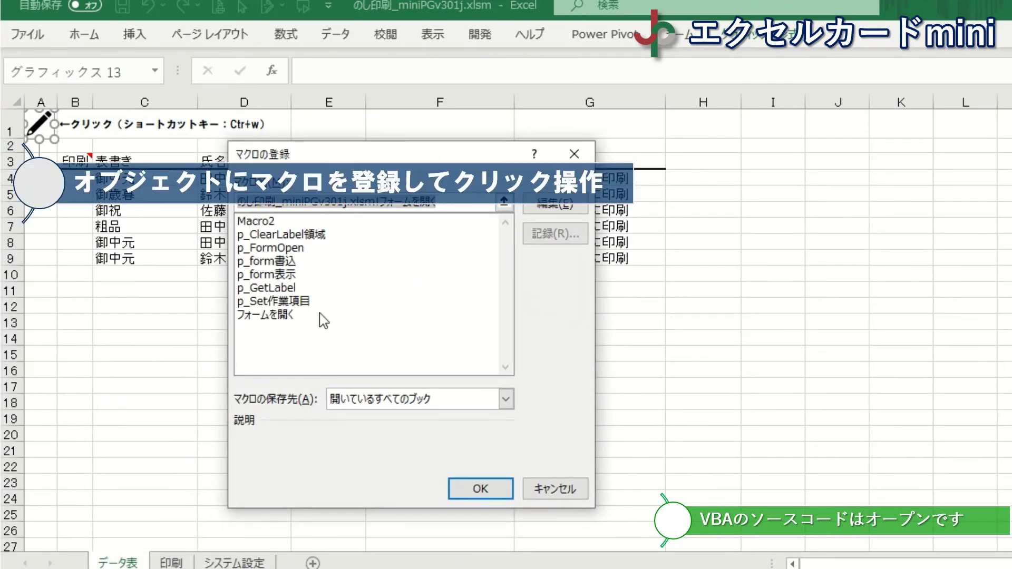
left_click(288, 316)
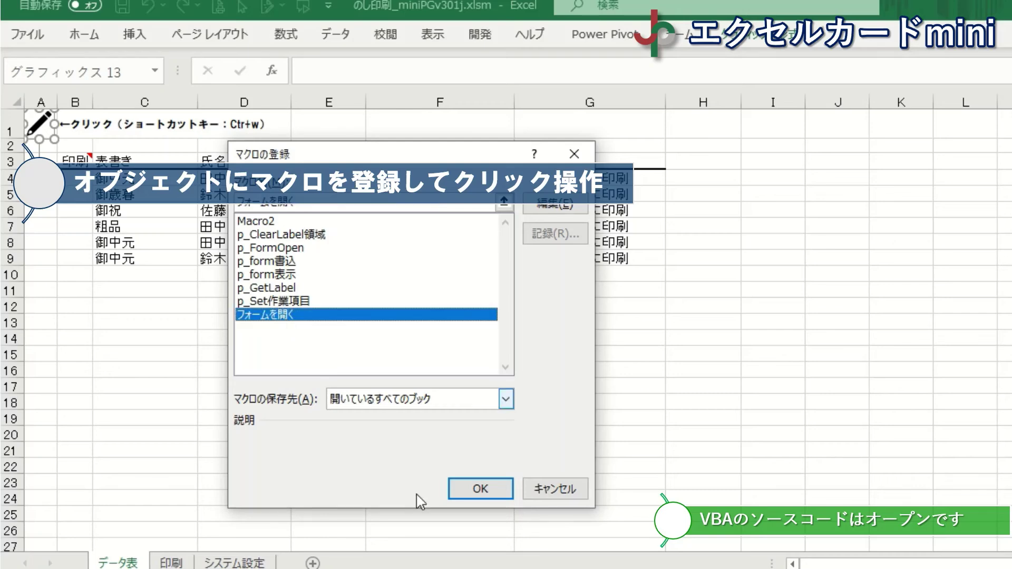
left_click(471, 487)
Test the pencil graphic's macro with the empty cell D18 selected, and close the edit form it opens
left_click(242, 397)
left_click(42, 129)
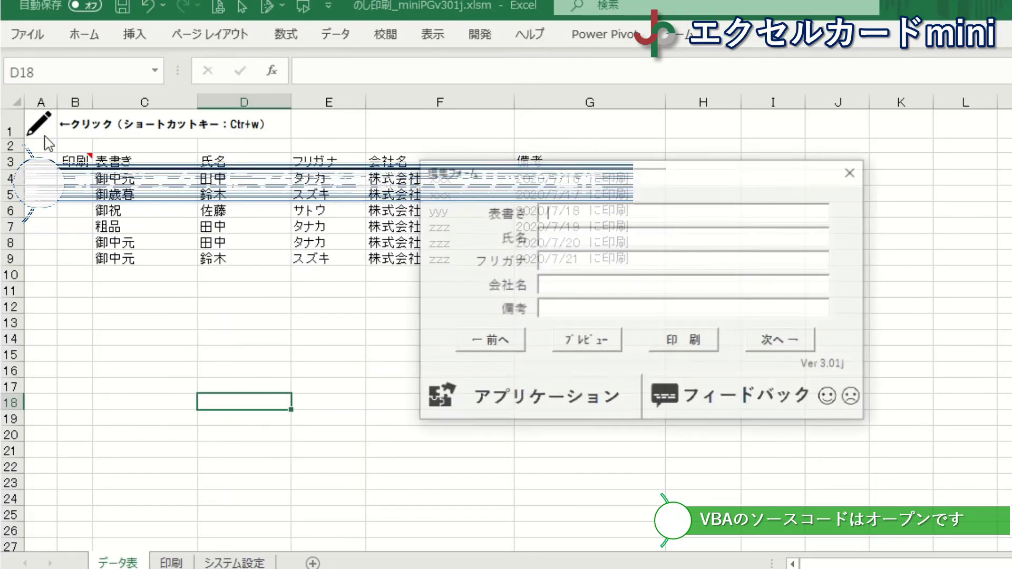
left_click(846, 177)
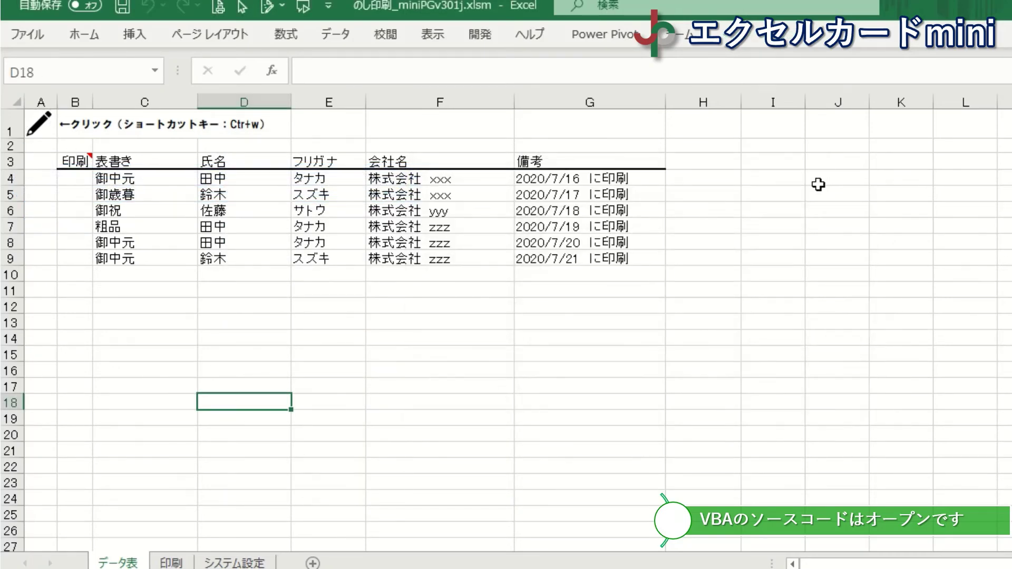
Add filters to the header row and filter the 氏名 column to show only the last listed customer surname
left_click(237, 164)
left_click(336, 34)
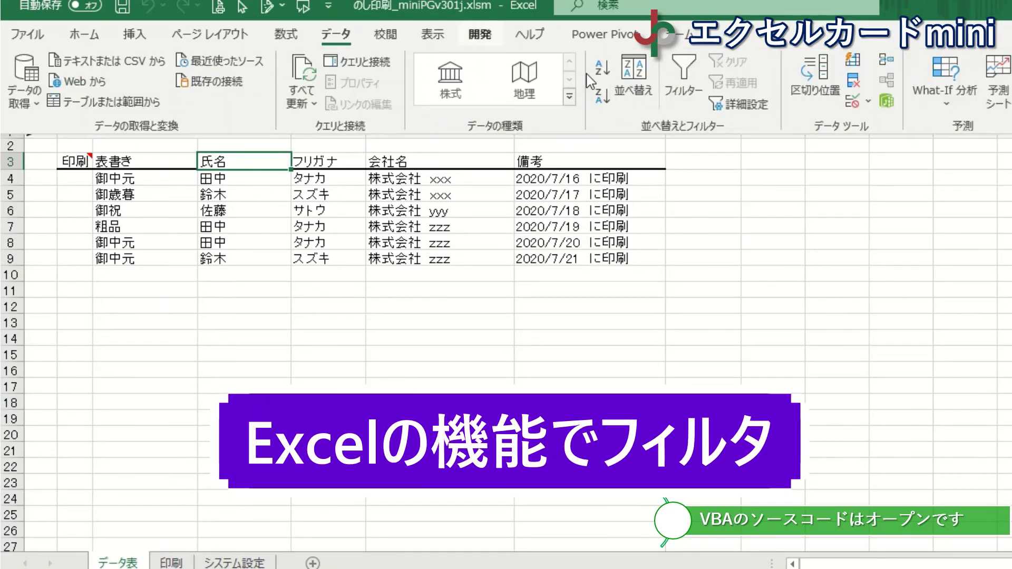
left_click(680, 78)
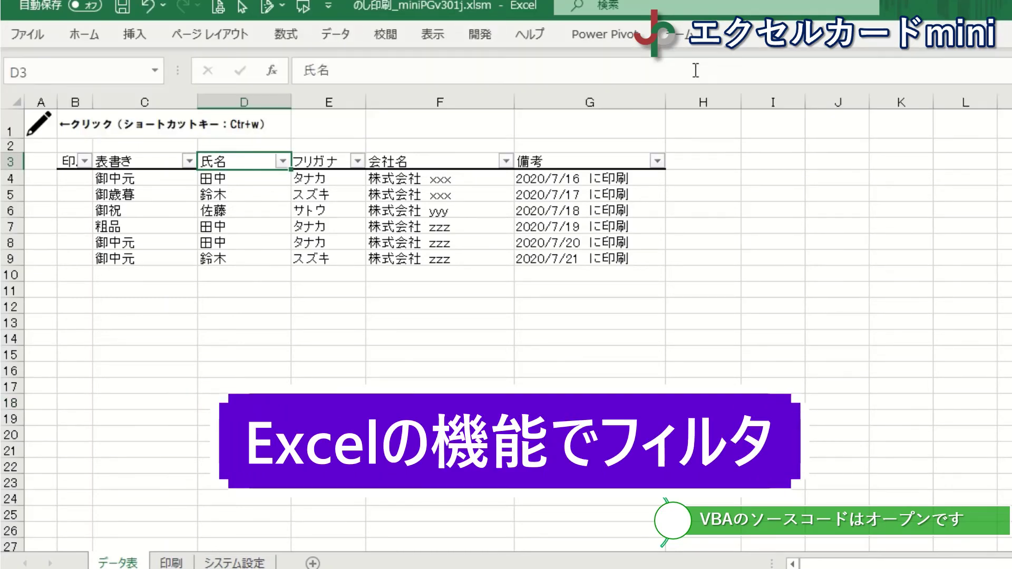
left_click(283, 161)
left_click(118, 373)
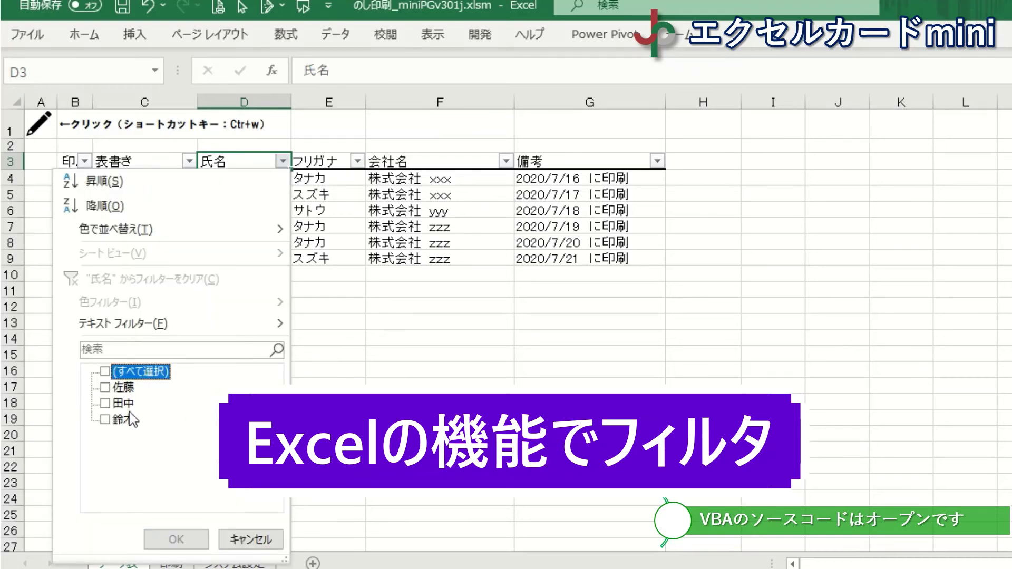
left_click(121, 420)
left_click(158, 543)
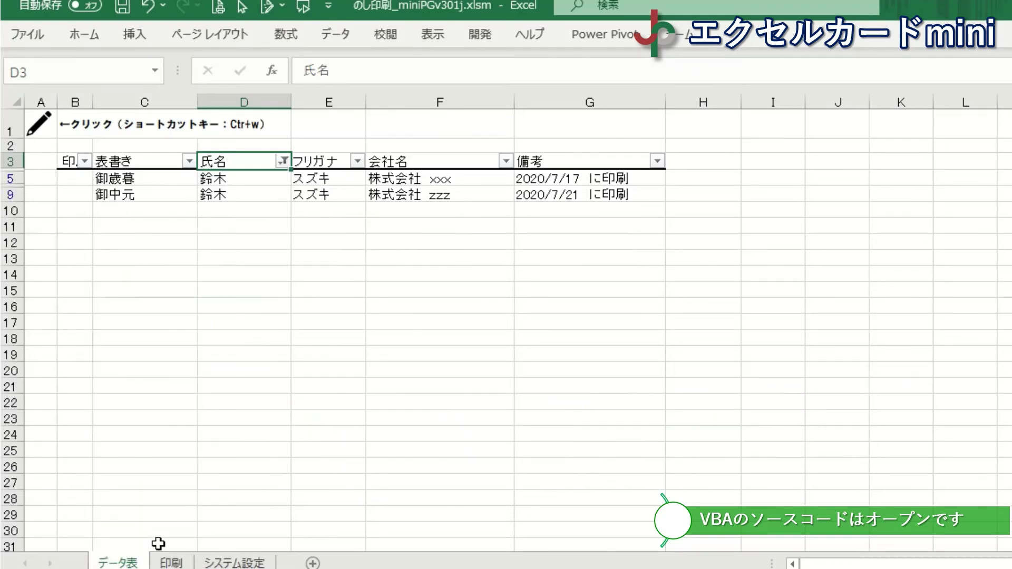
Mark the filtered 御歳暮 record for printing by entering 1 in cell B5
left_click(203, 246)
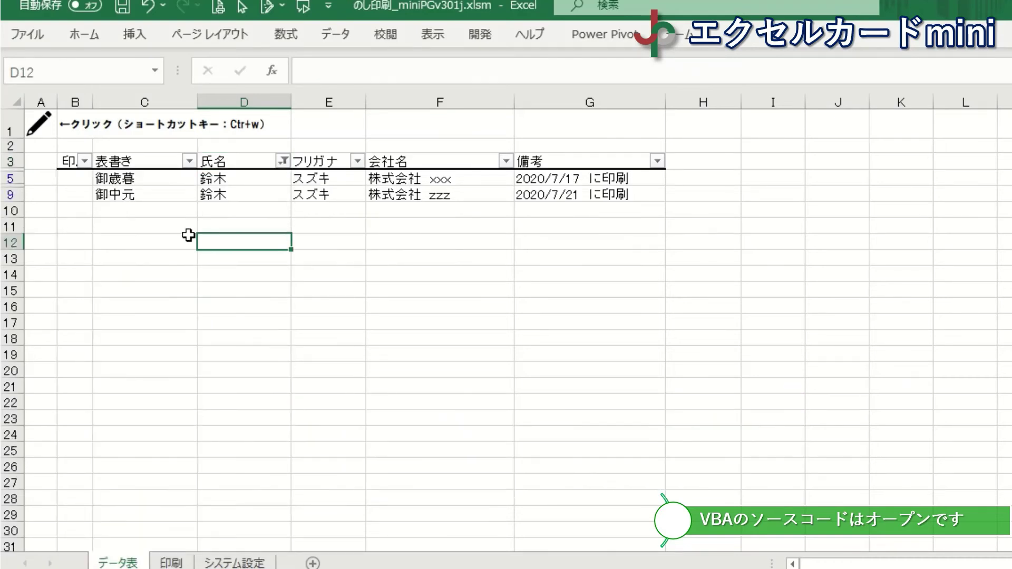
left_click(95, 200)
left_click(74, 178)
type("1")
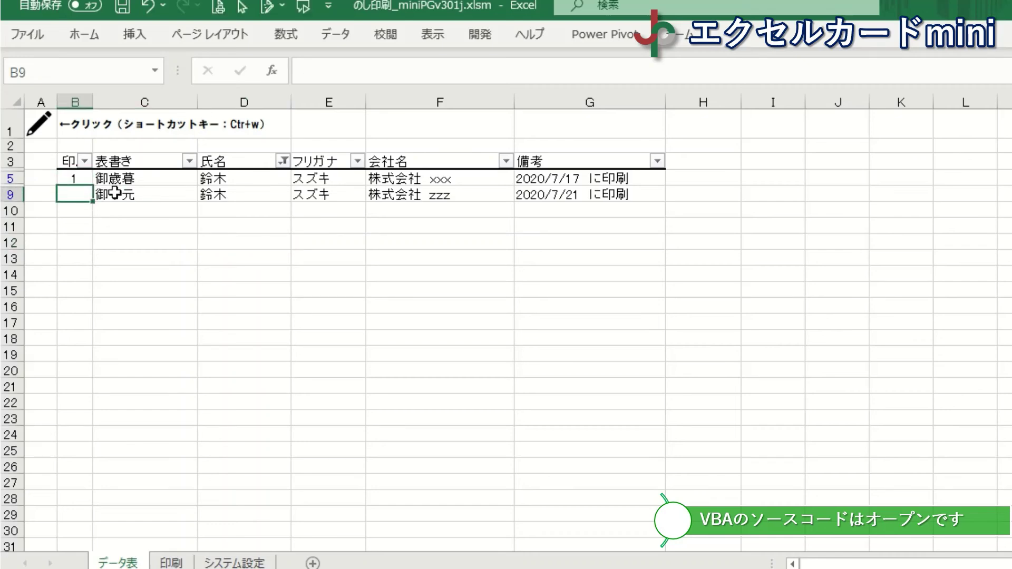
Open the edit form on the 御歳暮 record, preview its label with the filter active, and close the preview
left_click(117, 179)
left_click(42, 141)
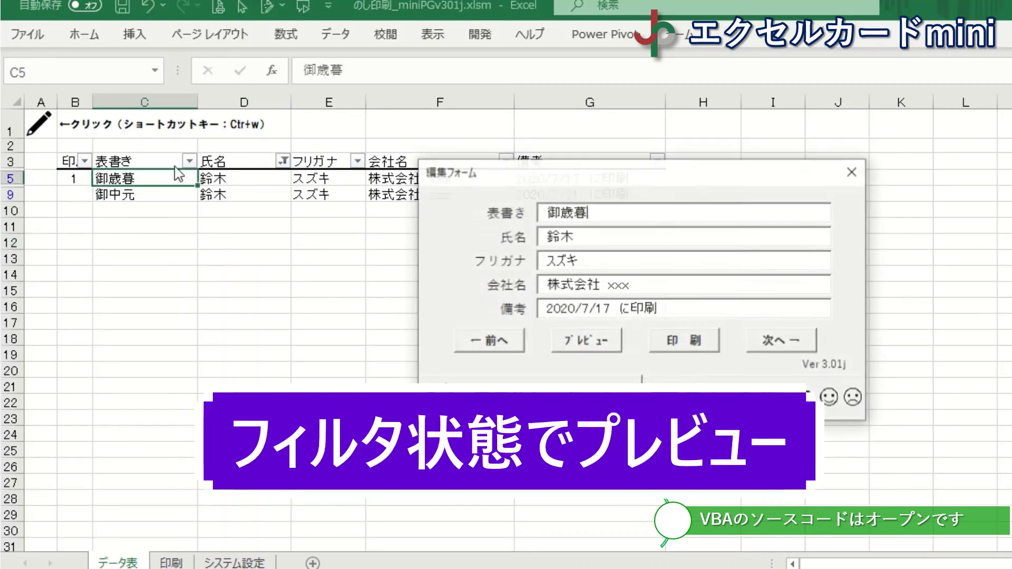
left_click(598, 335)
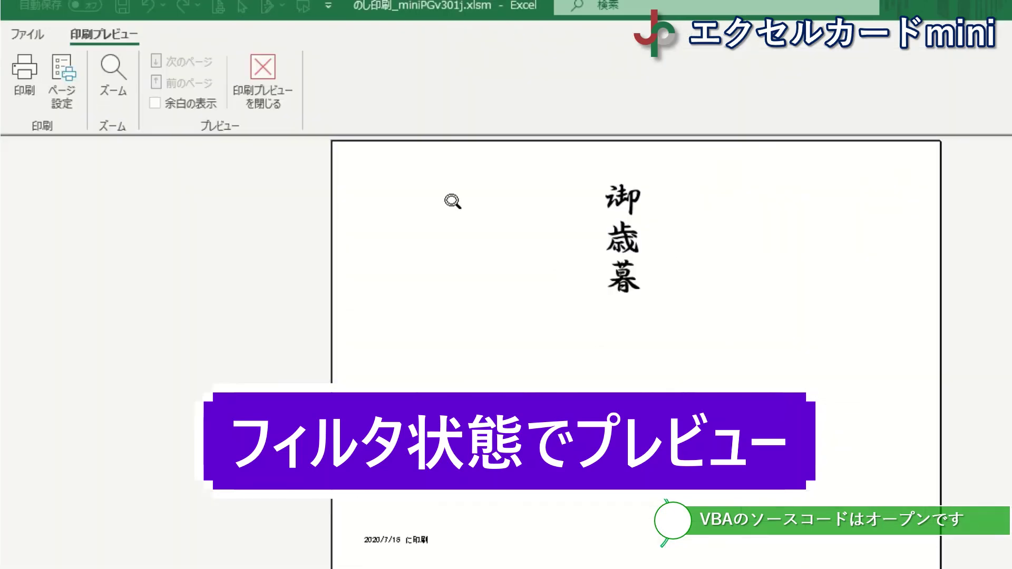
left_click(277, 66)
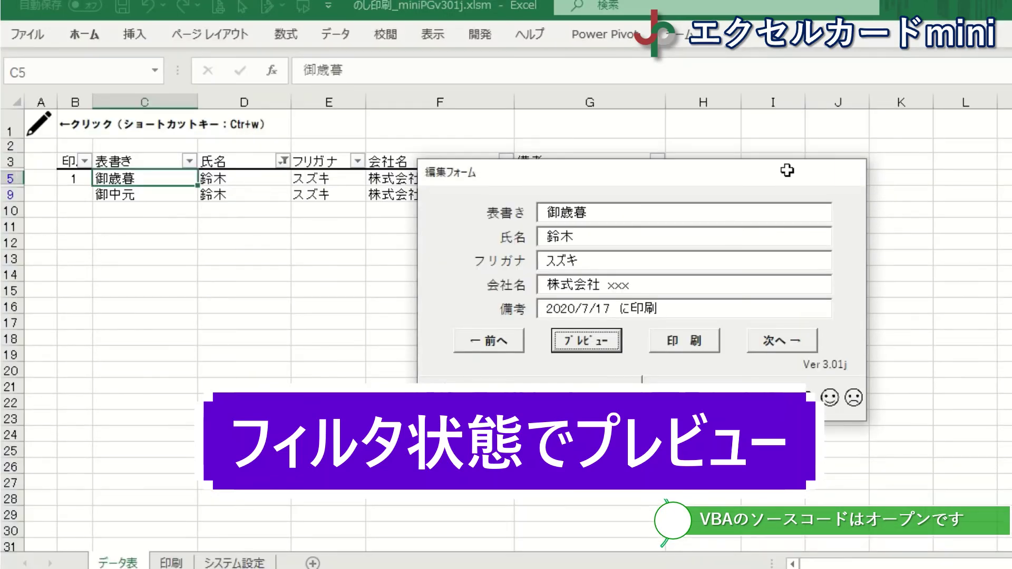
Close the edit form and move the print mark from B5 to the filtered 御中元 record by entering 1 in B9
left_click(853, 172)
left_click(82, 179)
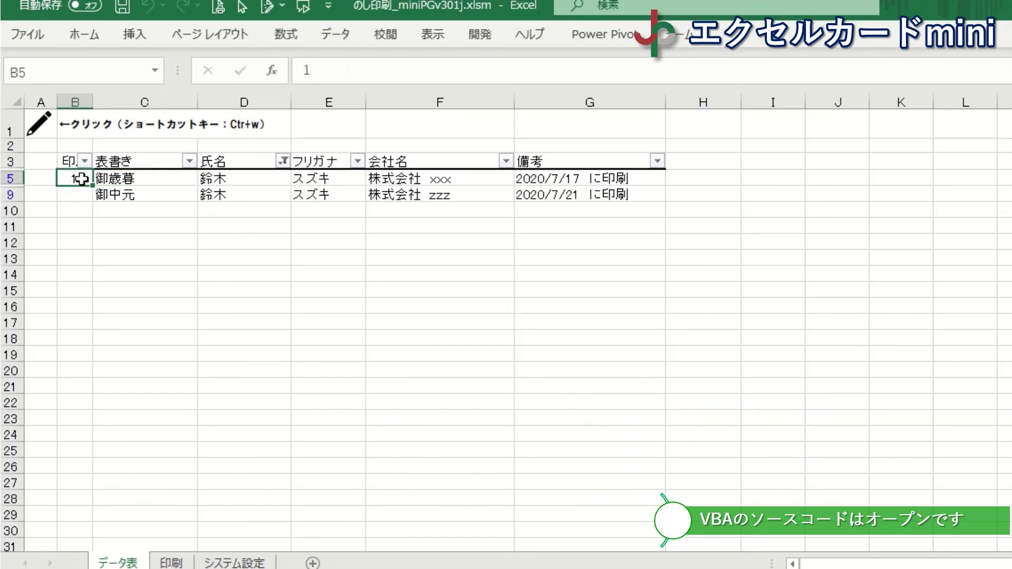
key("Delete")
left_click(80, 195)
type("1")
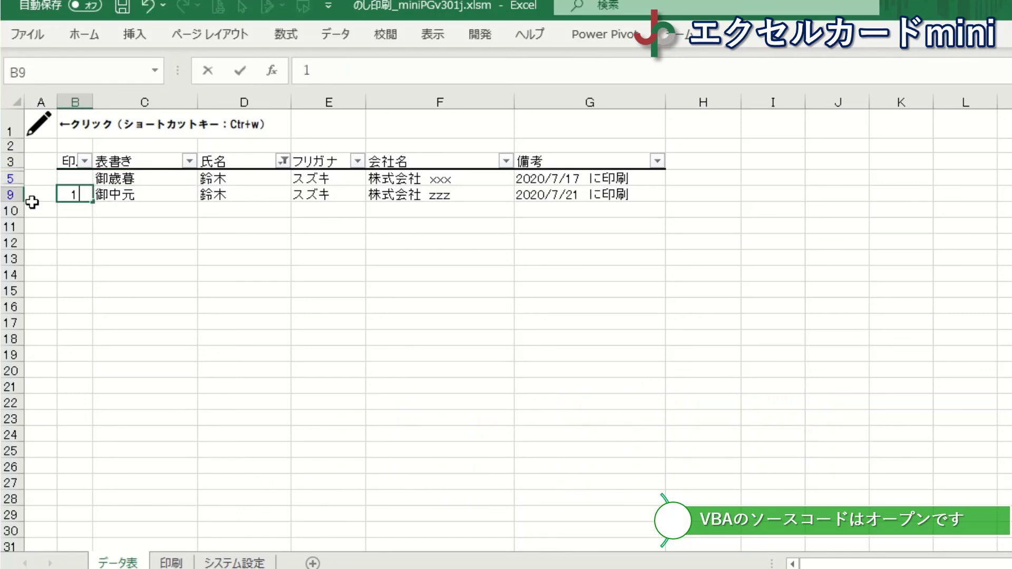
key("Return")
Open the edit form on the marked 御中元 record, preview its label, and close both the preview and the form
left_click(43, 122)
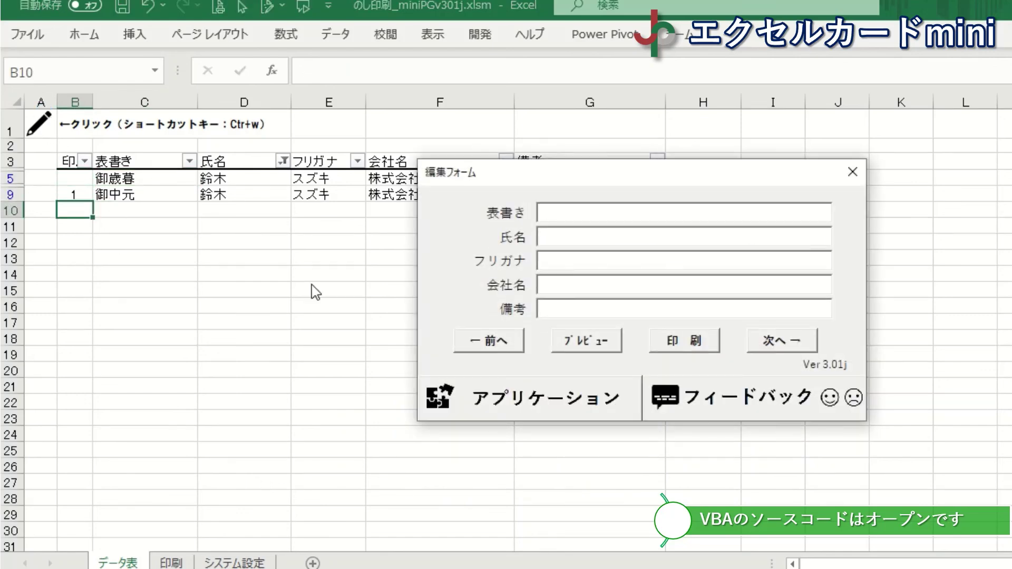
left_click(480, 342)
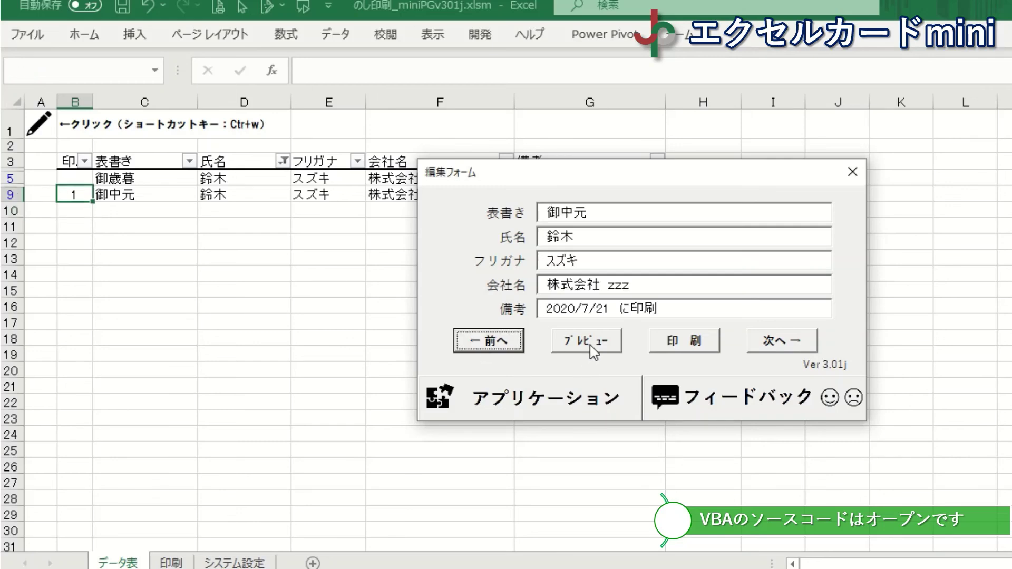
left_click(590, 340)
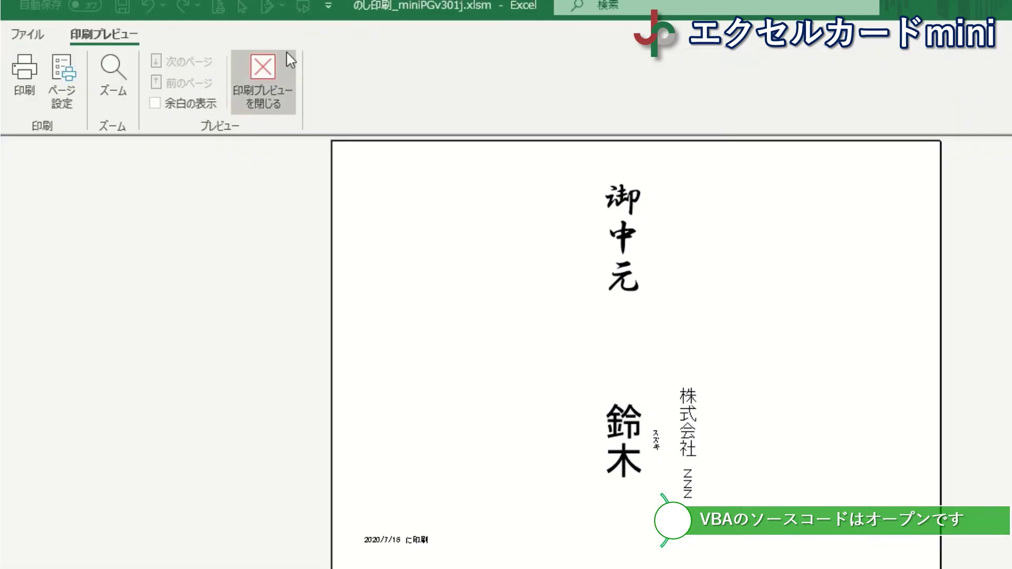
left_click(262, 79)
left_click(852, 172)
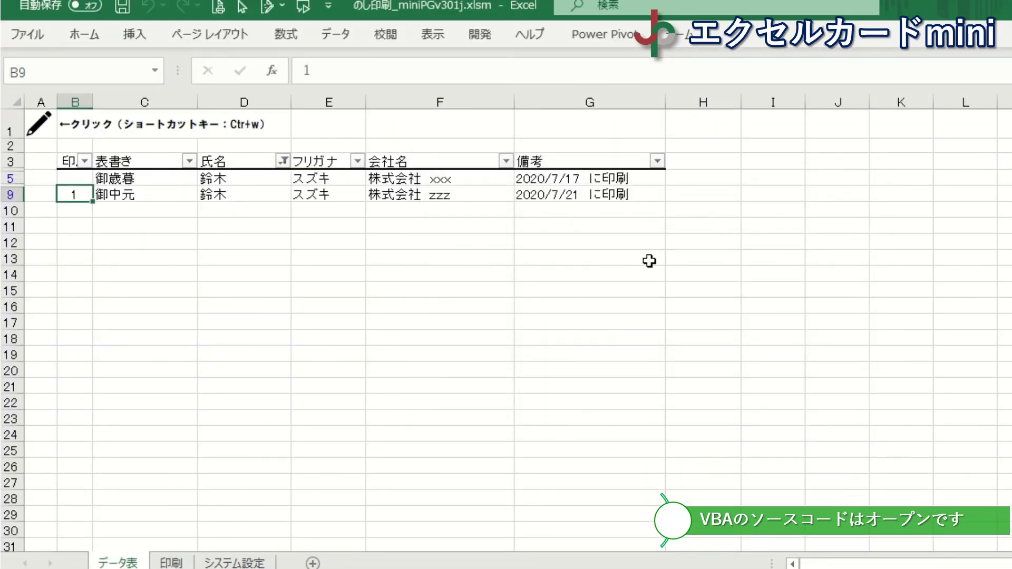
Clear the filter from the 氏名 column and select the empty cell F12
left_click(283, 160)
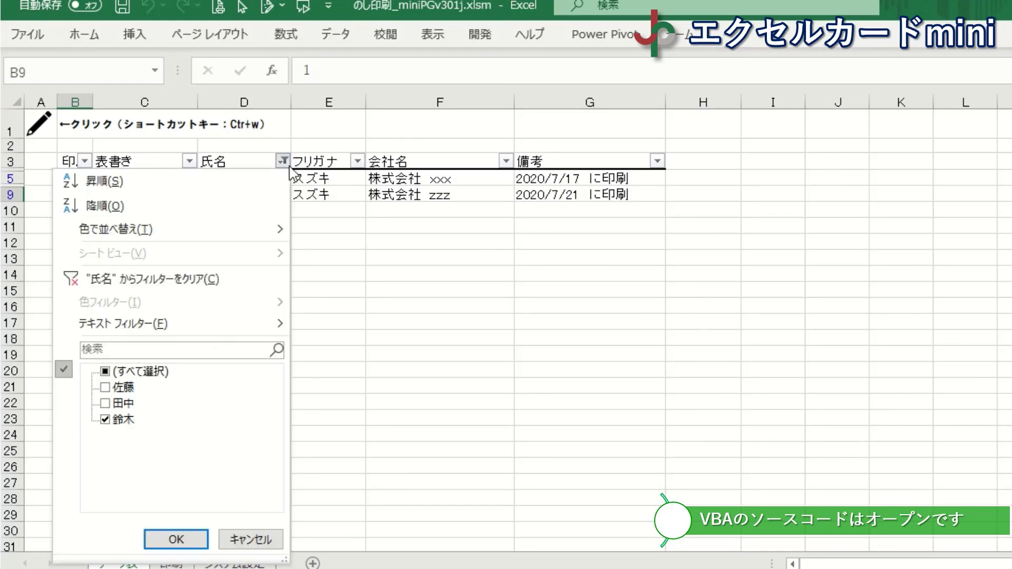
left_click(158, 278)
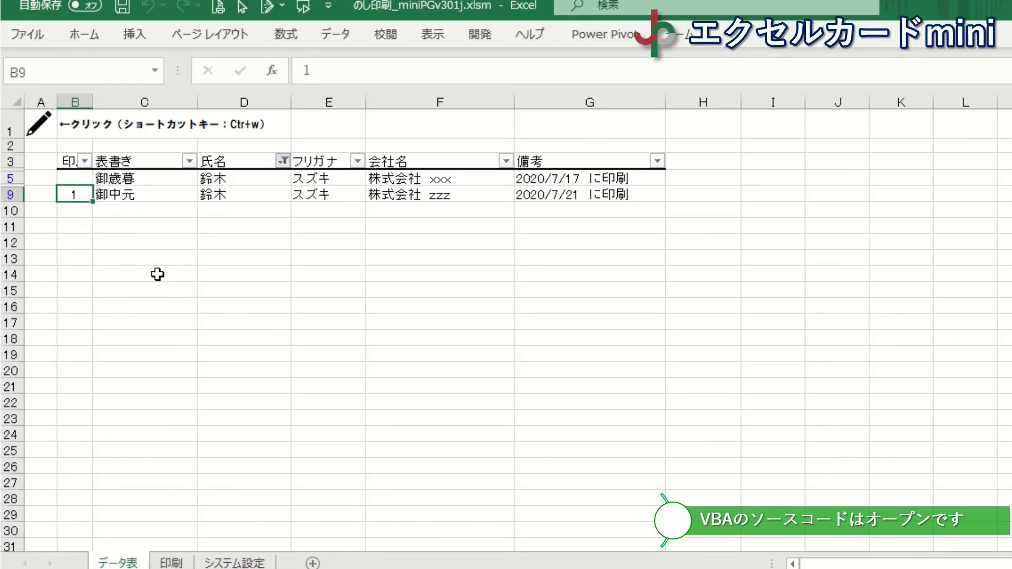
left_click(469, 303)
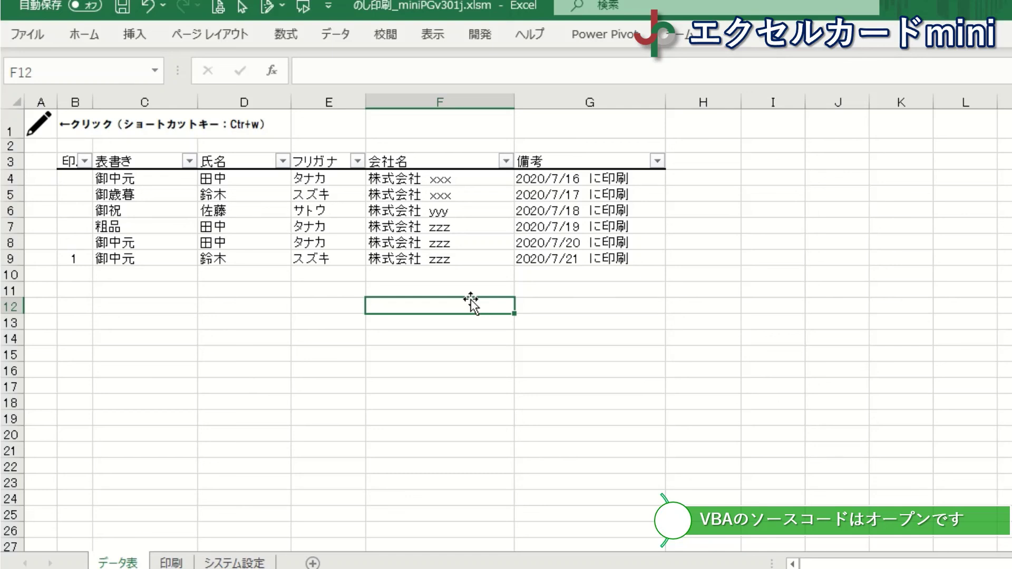